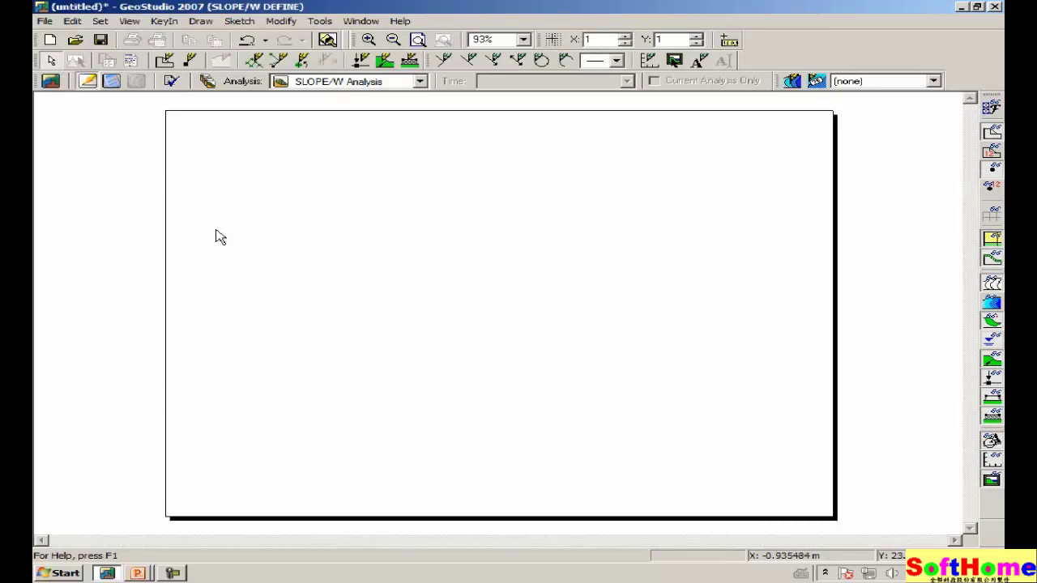
- Set the working page size to 17 by 11 inches
{"action": "left_click", "coordinate": [101, 22]}
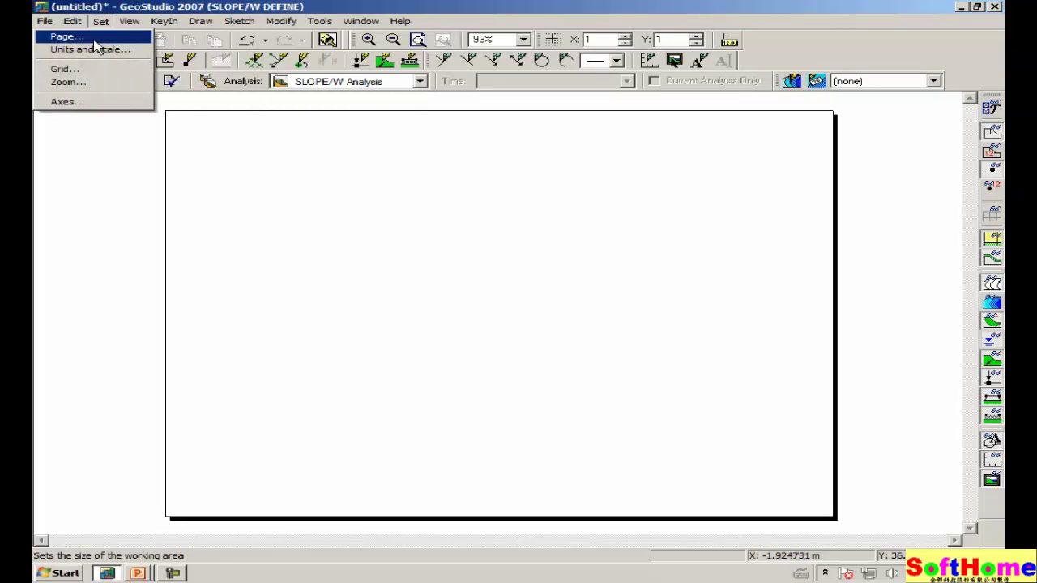
{"action": "left_click", "coordinate": [94, 40]}
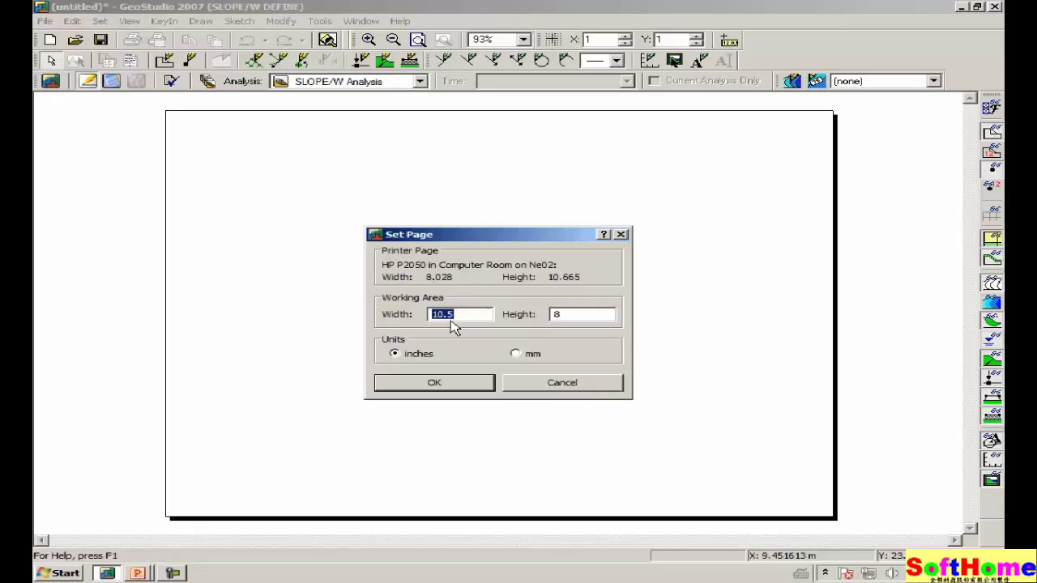
{"action": "type", "text": "17"}
{"action": "key", "text": "Tab"}
{"action": "type", "text": "11"}
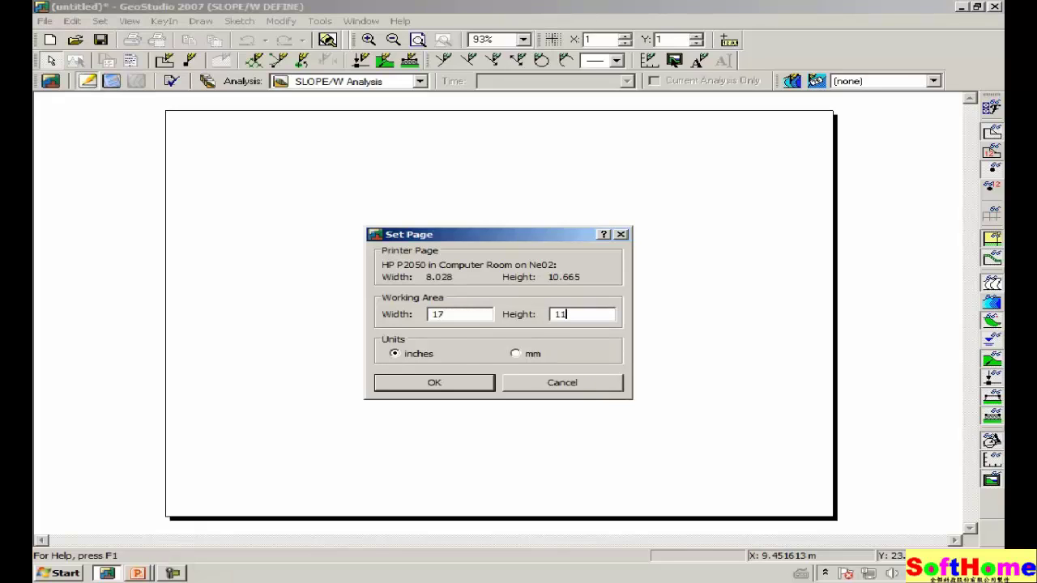
{"action": "left_click", "coordinate": [434, 384]}
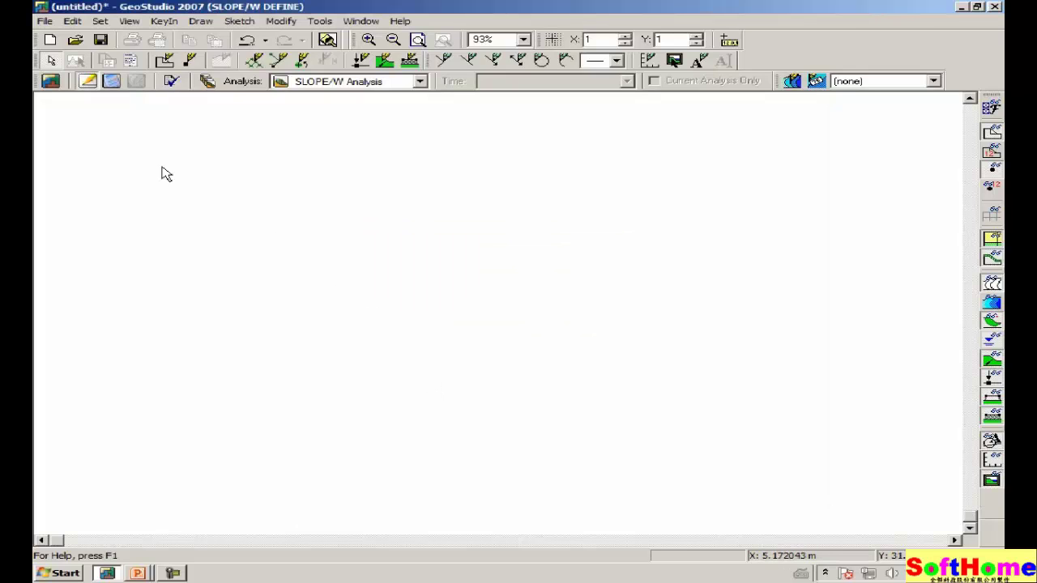
- Review the Units and Scale settings without changes, then zoom to fit the whole page
{"action": "left_click", "coordinate": [100, 21]}
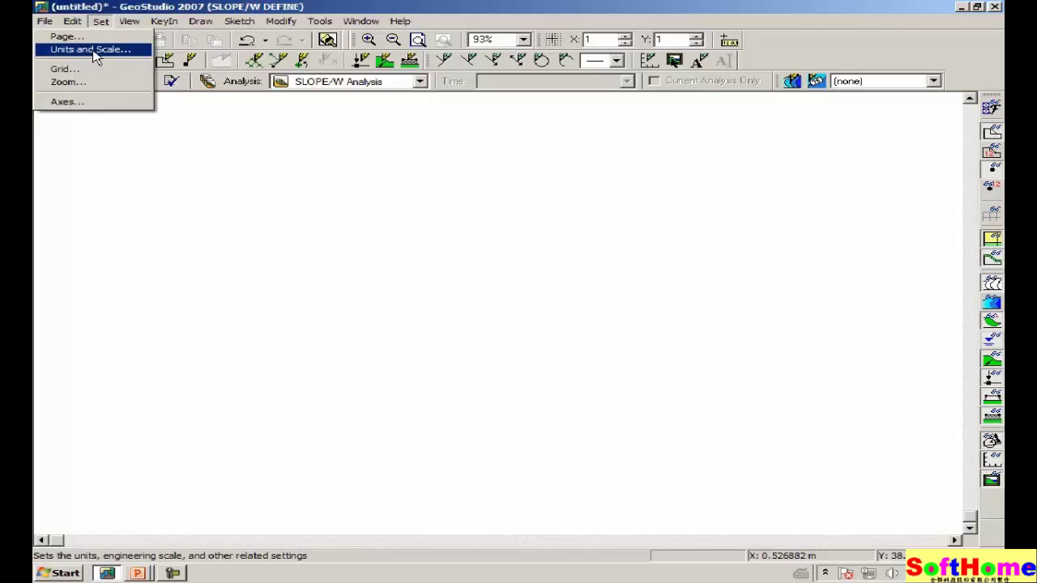
{"action": "left_click", "coordinate": [92, 49]}
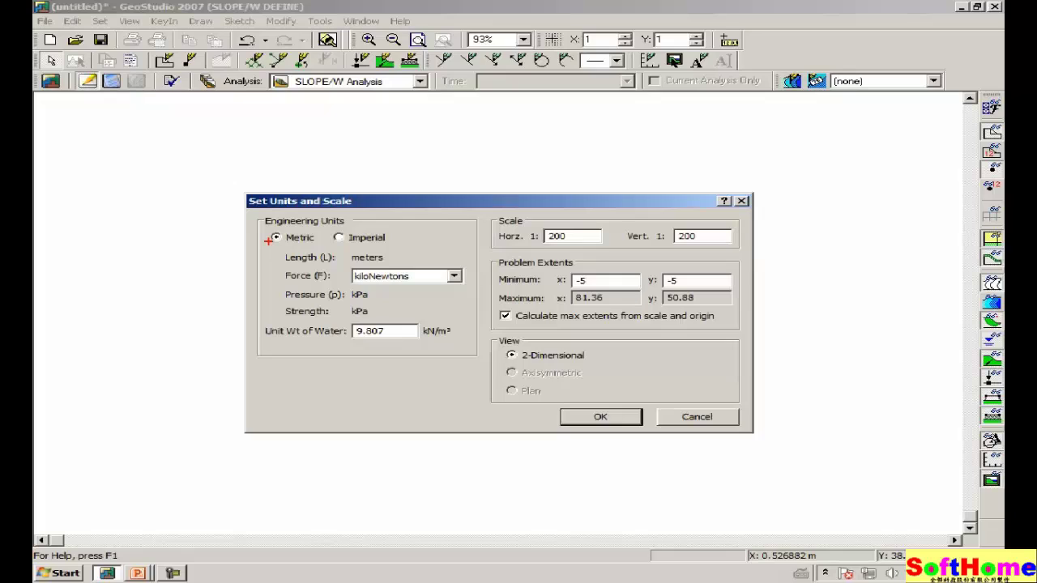
{"action": "mouse_move", "coordinate": [268, 240]}
{"action": "left_mouse_down"}
{"action": "mouse_move", "coordinate": [301, 248]}
{"action": "mouse_move", "coordinate": [326, 227]}
{"action": "mouse_move", "coordinate": [283, 217]}
{"action": "mouse_move", "coordinate": [270, 256]}
{"action": "left_mouse_up"}
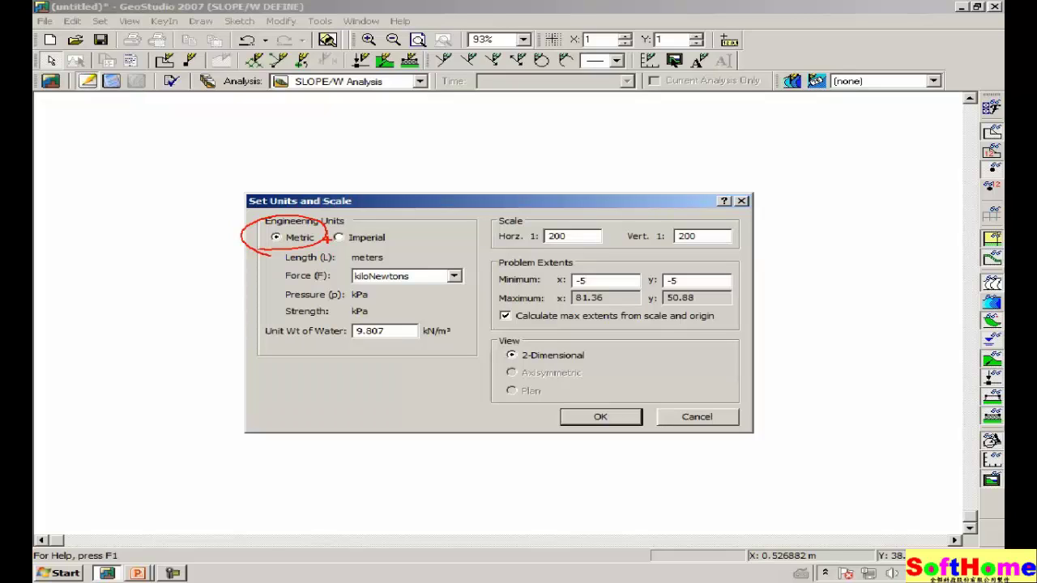
{"action": "left_click", "coordinate": [701, 421]}
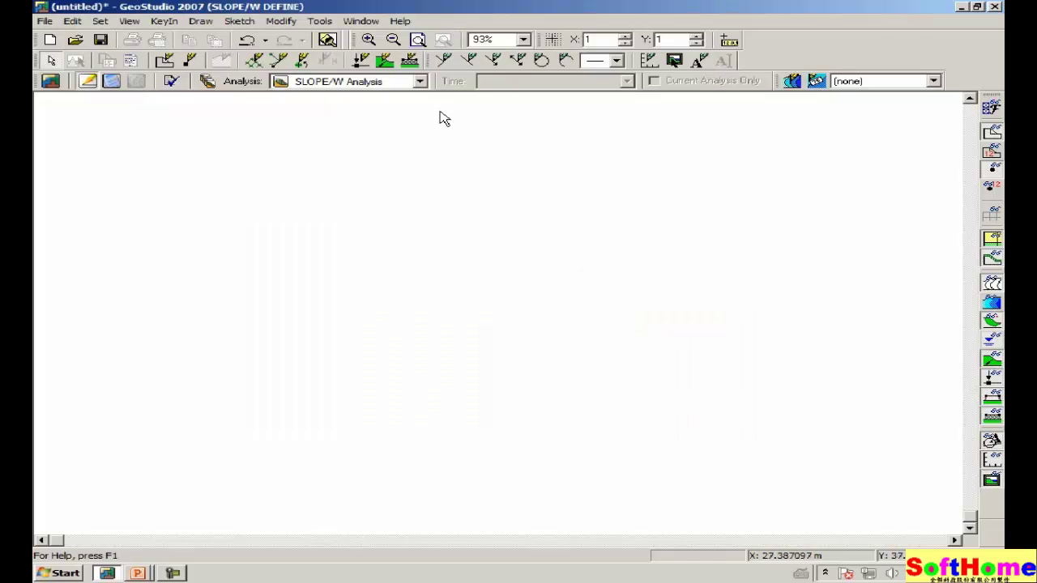
{"action": "left_click", "coordinate": [417, 41]}
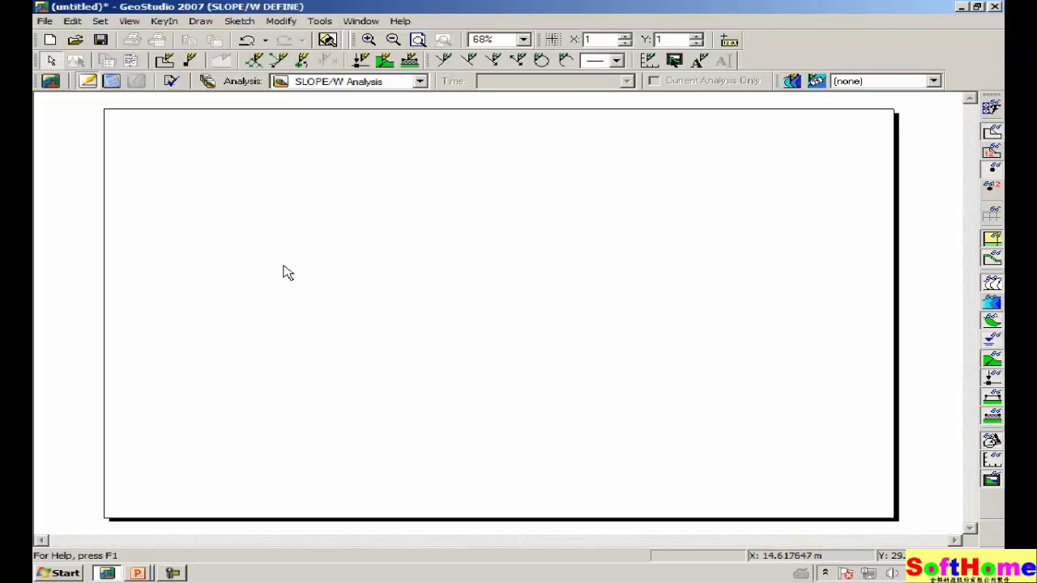
- Open Import regions.dxf through File > Import Regions
{"action": "left_click", "coordinate": [45, 21]}
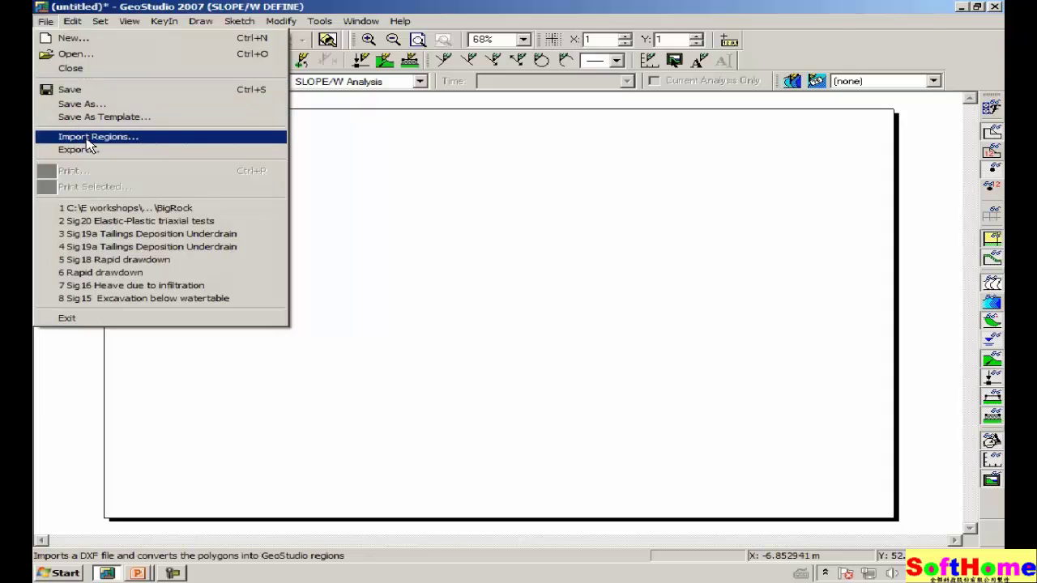
{"action": "left_click", "coordinate": [88, 137]}
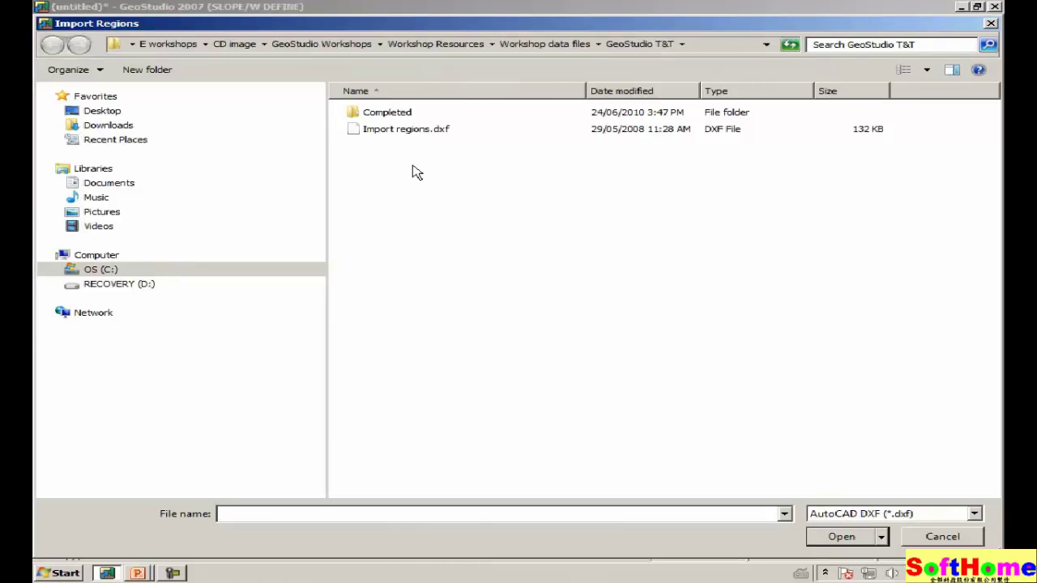
{"action": "left_click", "coordinate": [390, 131]}
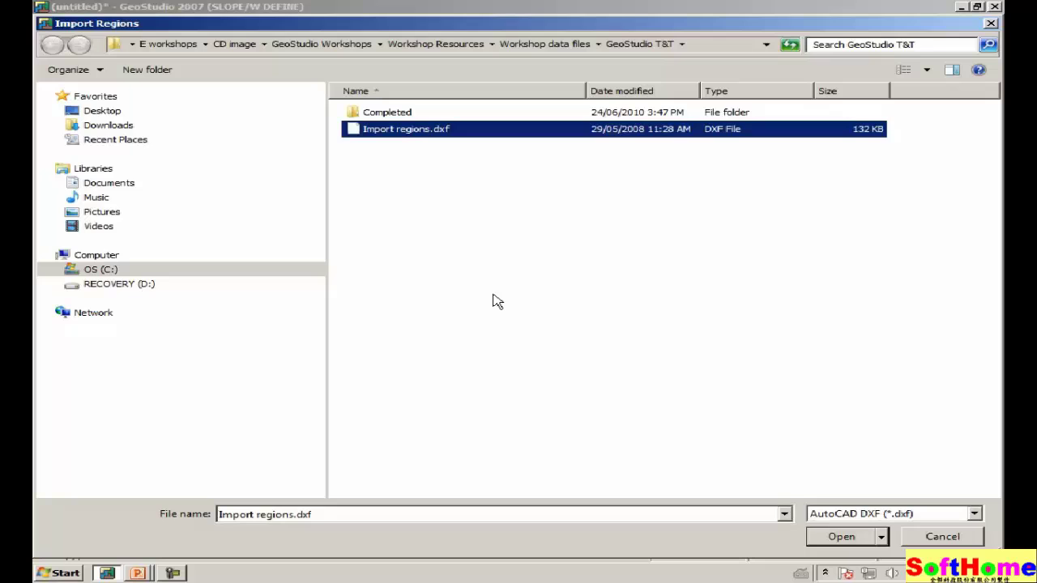
{"action": "left_click", "coordinate": [842, 537]}
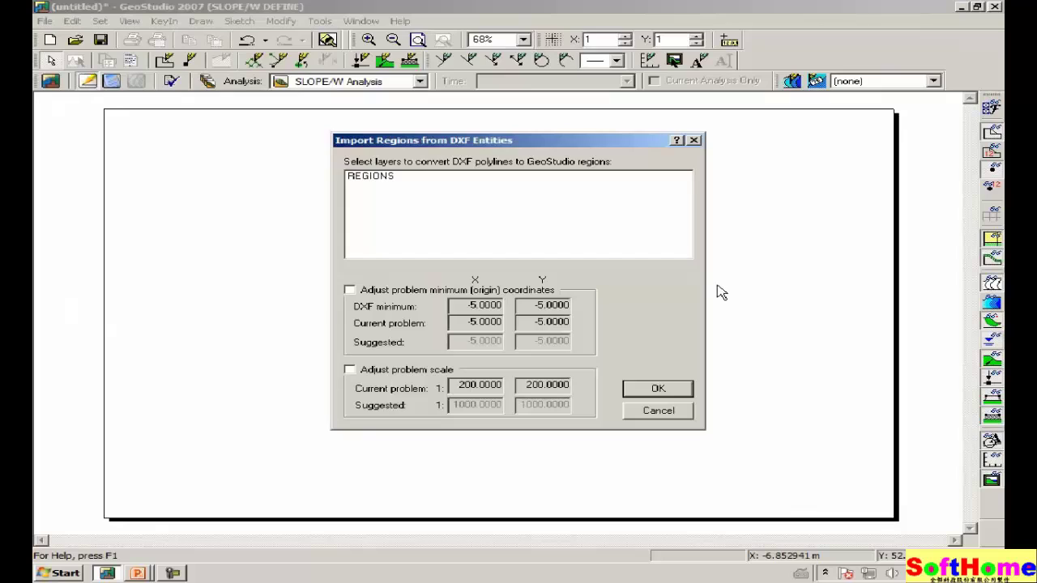
- Select the REGIONS layer, tick Adjust problem scale for 1:1000, and convert its 18 polygons
{"action": "left_click", "coordinate": [370, 184]}
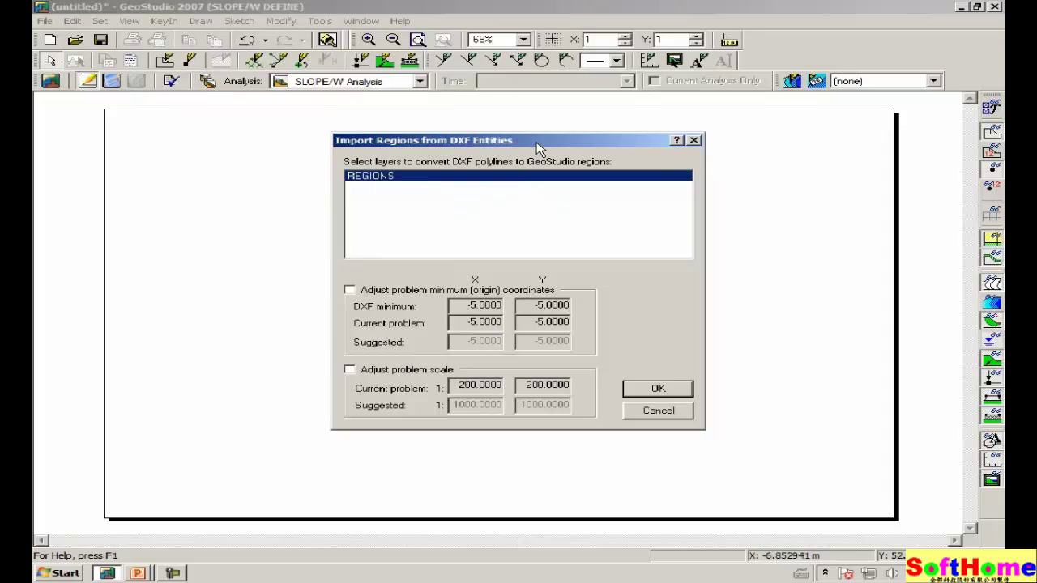
{"action": "left_click_drag", "start_coordinate": [540, 144], "coordinate": [466, 138]}
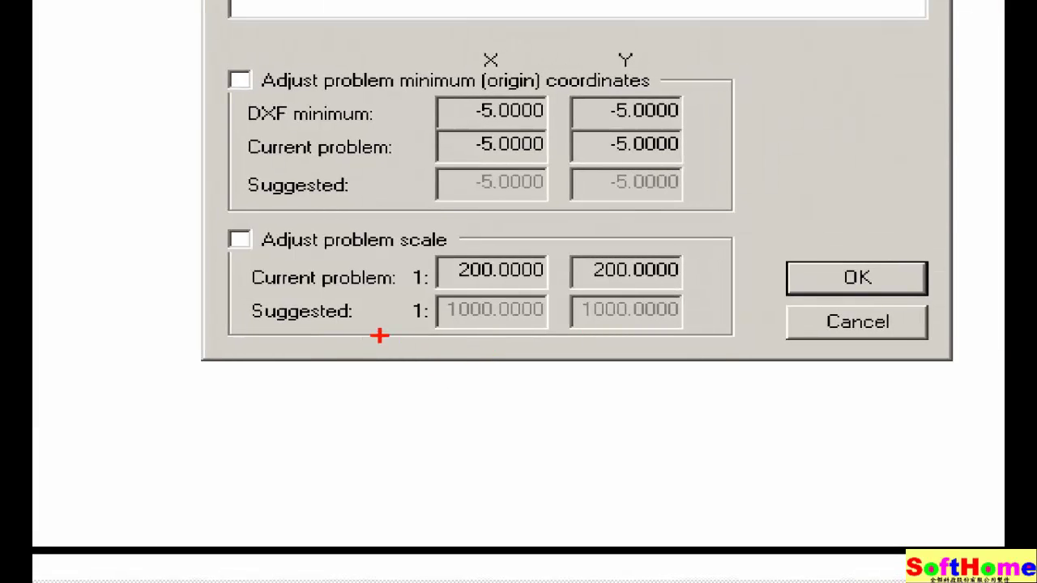
{"action": "left_click_drag", "start_coordinate": [380, 335], "coordinate": [435, 339]}
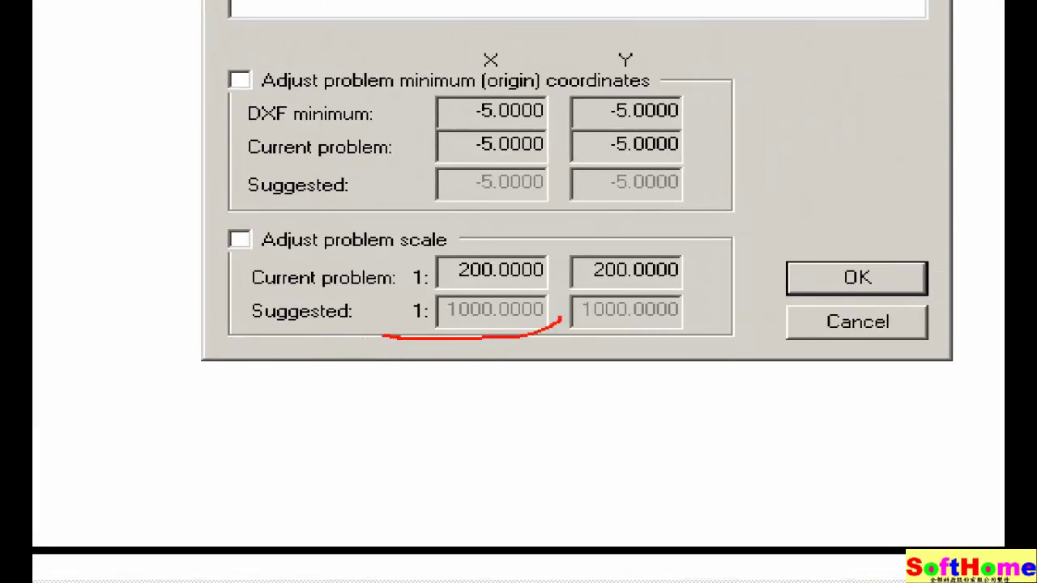
{"action": "mouse_move", "coordinate": [518, 294]}
{"action": "left_mouse_down"}
{"action": "mouse_move", "coordinate": [428, 293]}
{"action": "mouse_move", "coordinate": [391, 310]}
{"action": "left_mouse_up"}
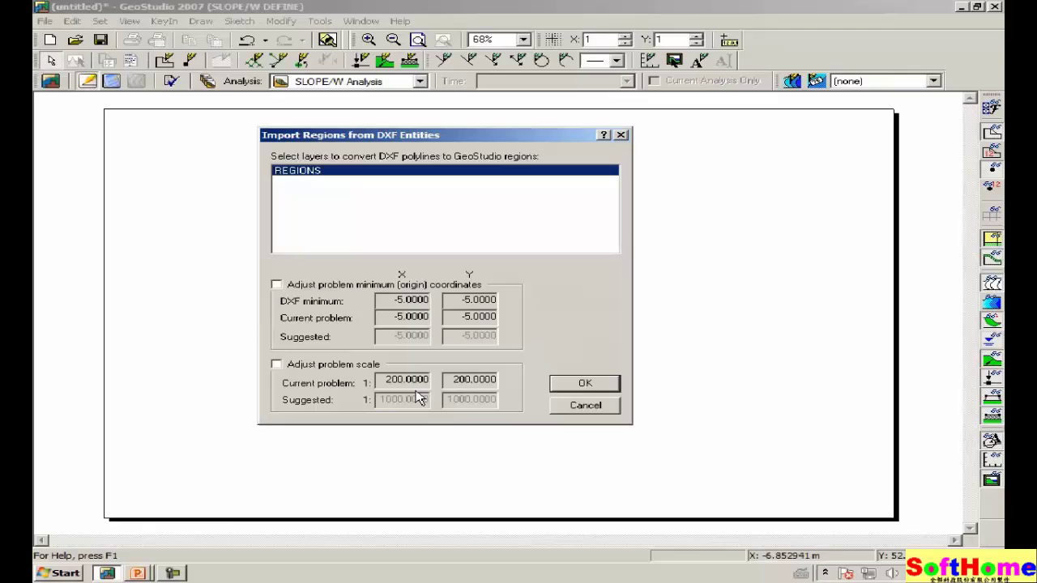
{"action": "left_click", "coordinate": [278, 365]}
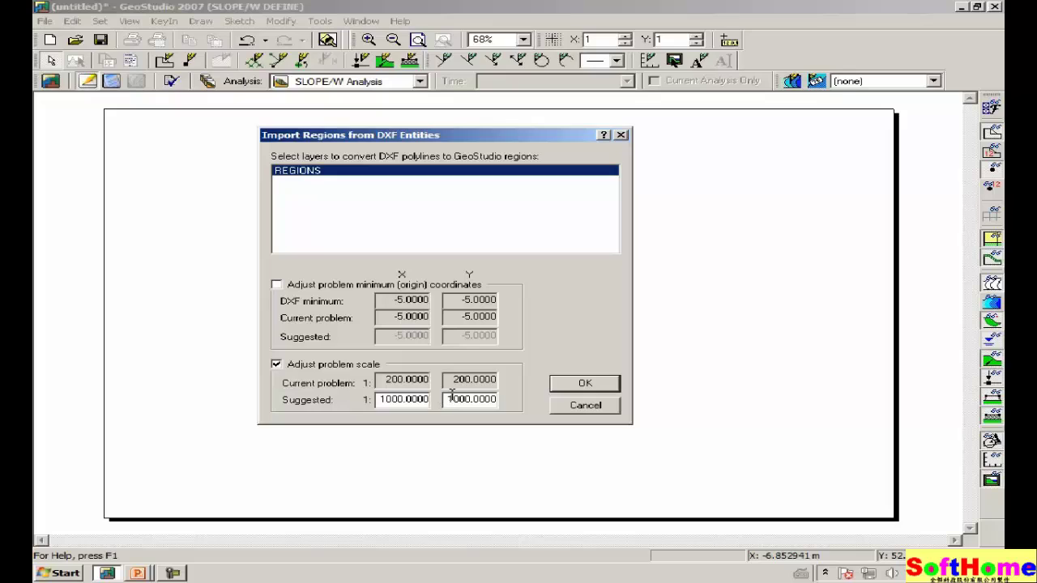
{"action": "left_click", "coordinate": [585, 386]}
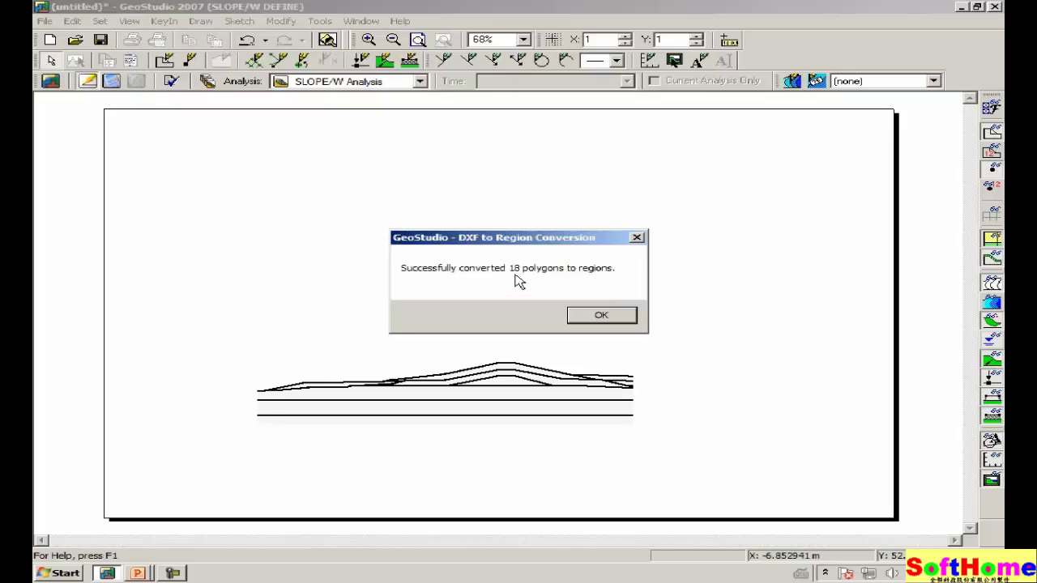
- Acknowledge the DXF to Region Conversion message with OK
{"action": "left_click", "coordinate": [609, 324]}
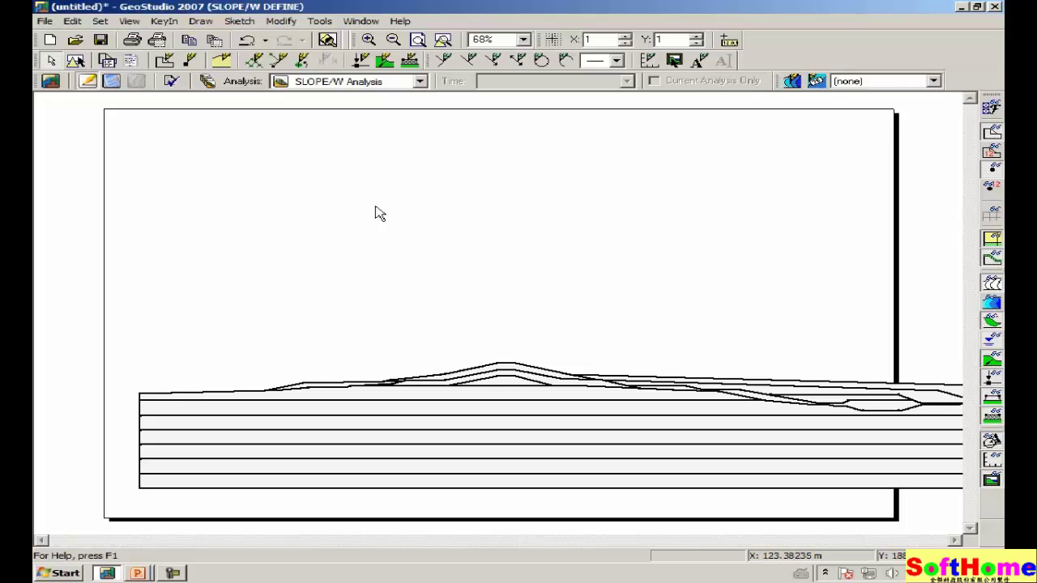
- Set both horizontal and vertical scale to 1:1300 in Units and Scale
{"action": "left_click", "coordinate": [100, 22]}
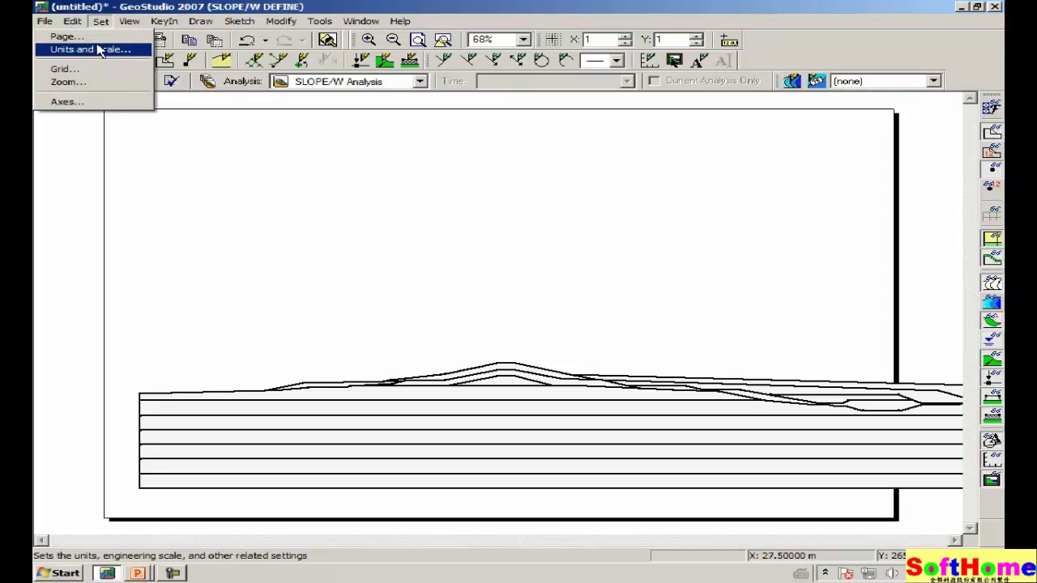
{"action": "left_click", "coordinate": [93, 50]}
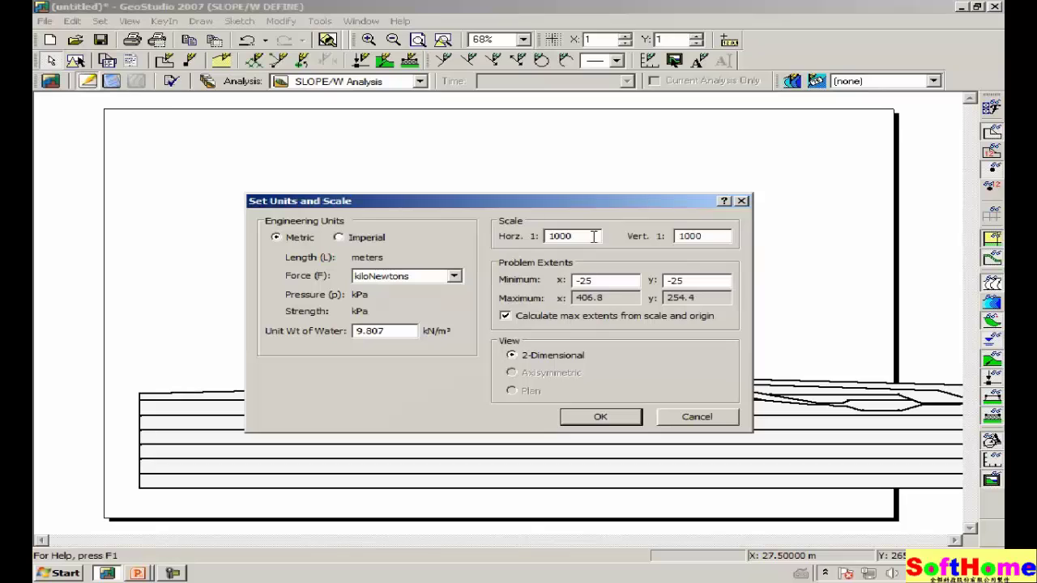
{"action": "left_click_drag", "start_coordinate": [585, 236], "coordinate": [408, 226]}
{"action": "type", "text": "13"}
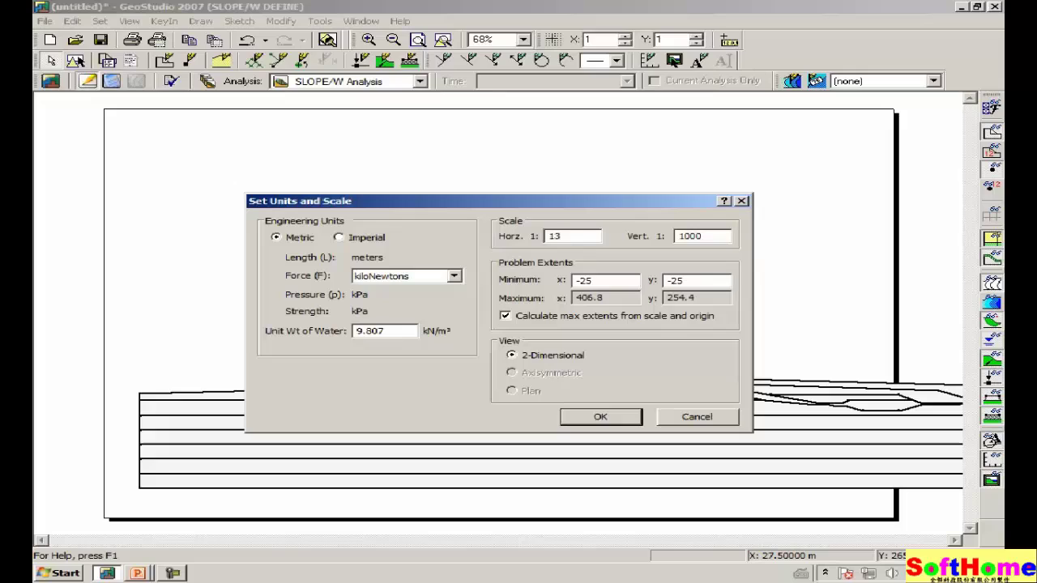
{"action": "type", "text": "00"}
{"action": "key", "text": "Tab"}
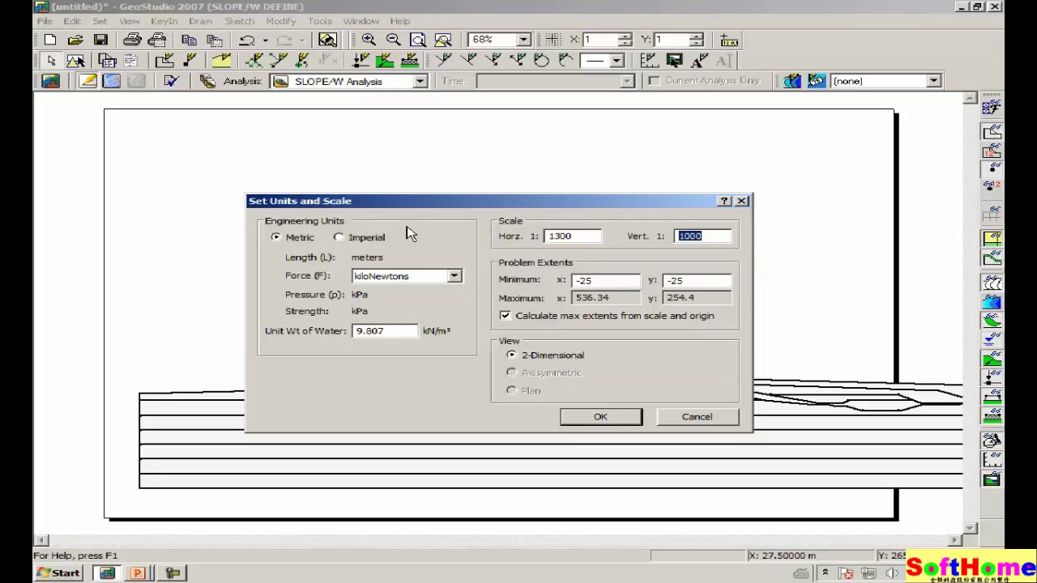
{"action": "type", "text": "13"}
{"action": "left_click", "coordinate": [599, 416]}
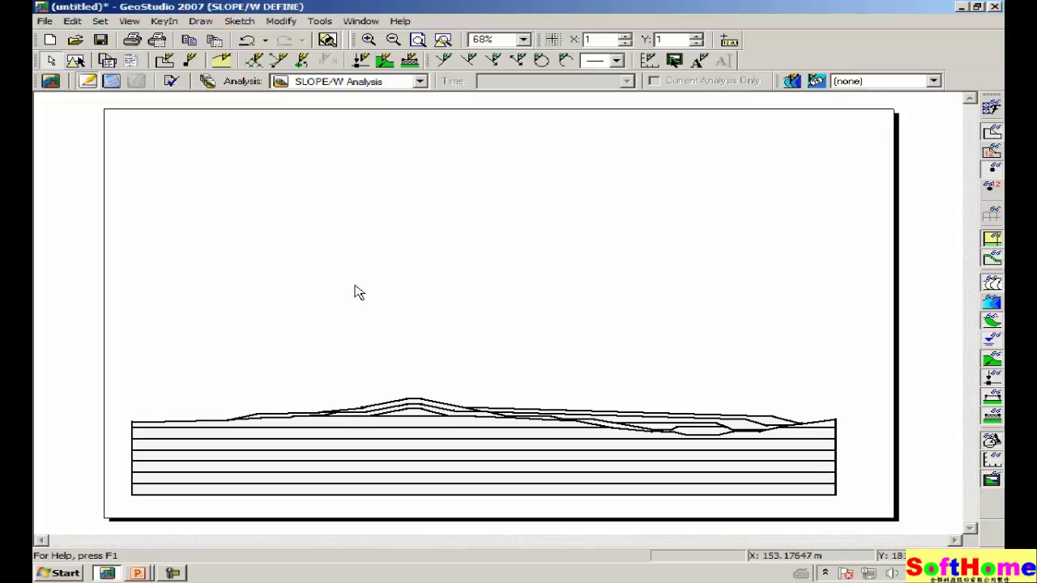
- Set the minimum problem extents to x -50 and y -80 in Units and Scale
{"action": "left_click", "coordinate": [100, 21]}
{"action": "left_click", "coordinate": [95, 50]}
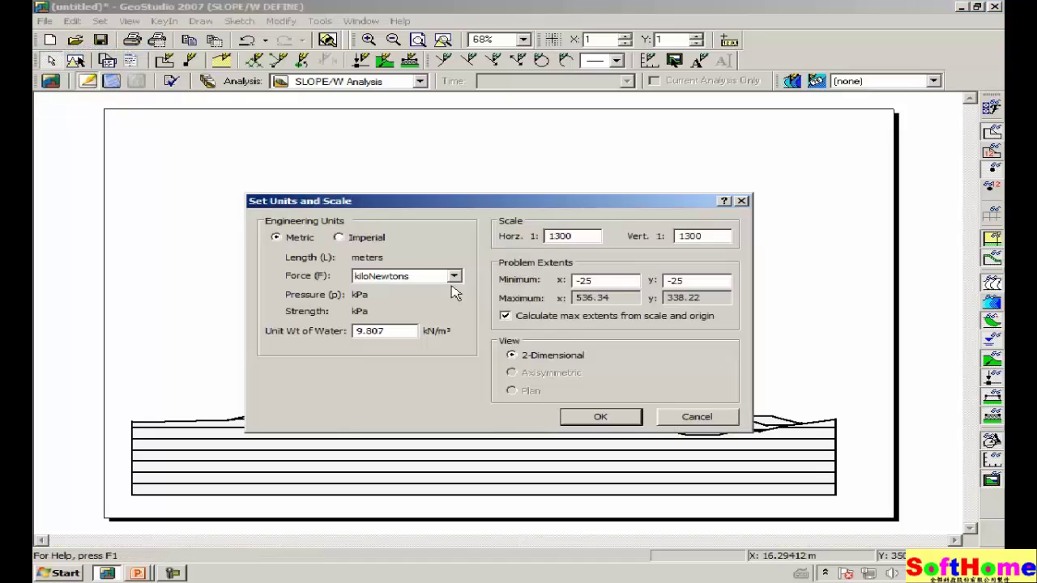
{"action": "double_click", "coordinate": [606, 280]}
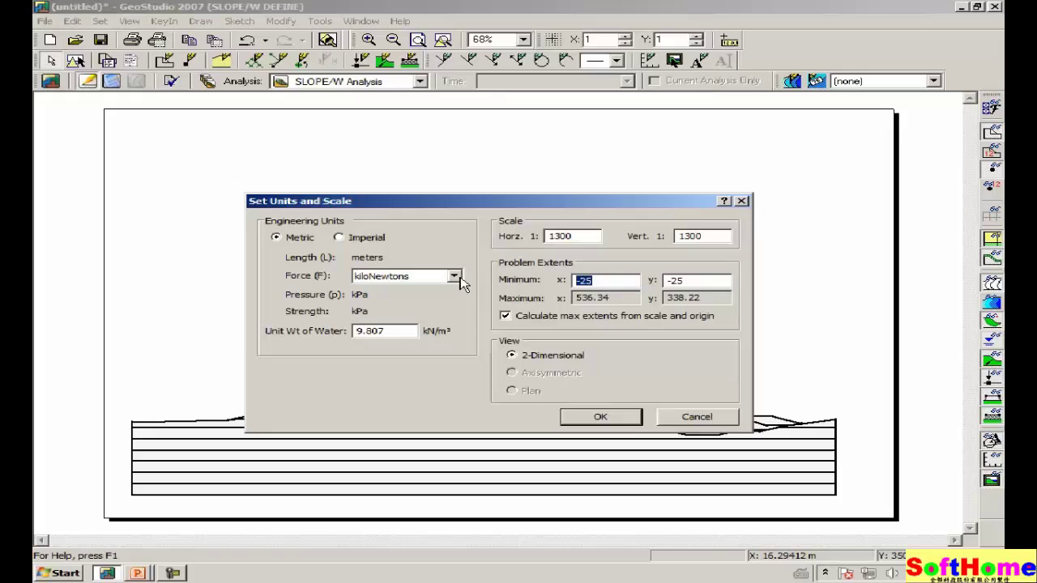
{"action": "type", "text": "-"}
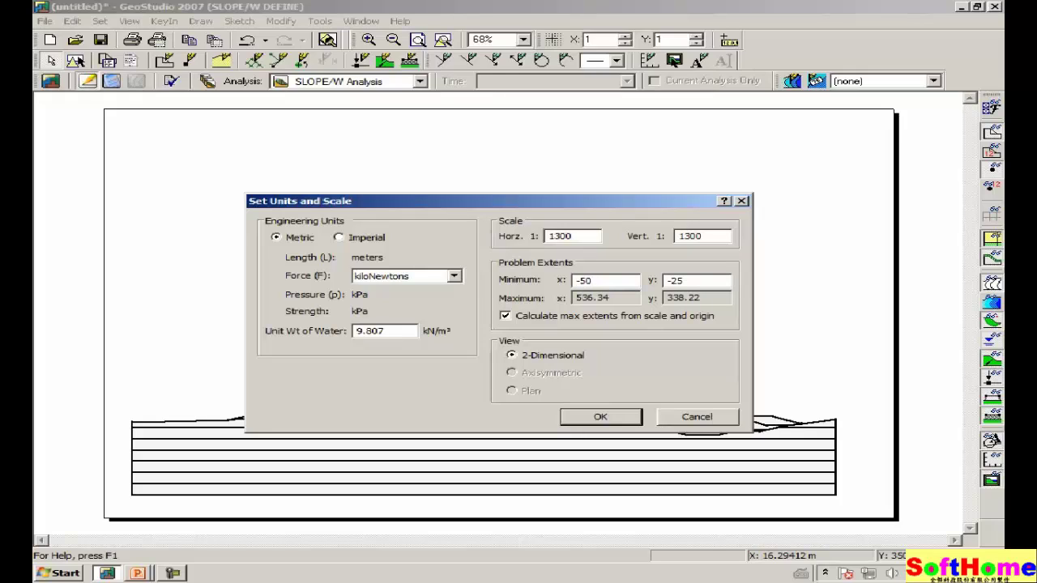
{"action": "key", "text": "Tab"}
{"action": "type", "text": "-80"}
{"action": "left_click", "coordinate": [600, 423]}
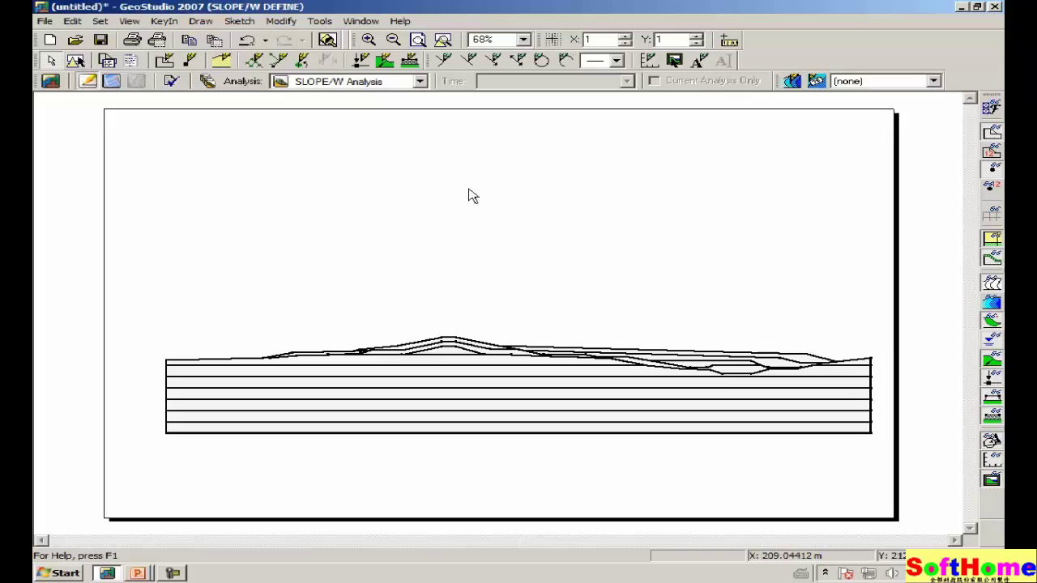
- Show a 5 by 5 snapping grid and zoom into the section's left end
{"action": "left_click", "coordinate": [556, 45]}
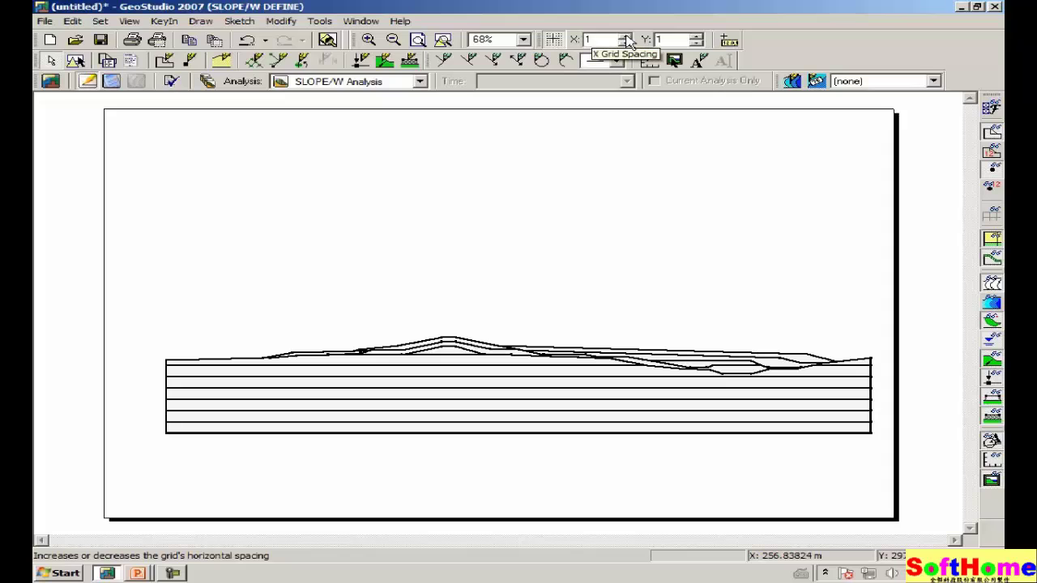
{"action": "left_click", "coordinate": [627, 38]}
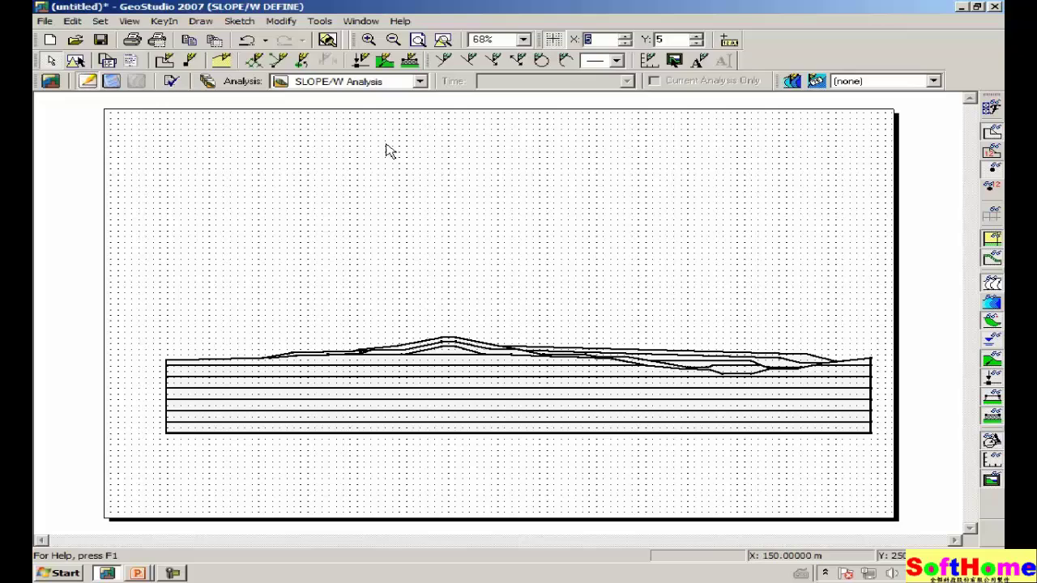
{"action": "left_click", "coordinate": [369, 40]}
{"action": "left_click_drag", "start_coordinate": [261, 296], "coordinate": [137, 493]}
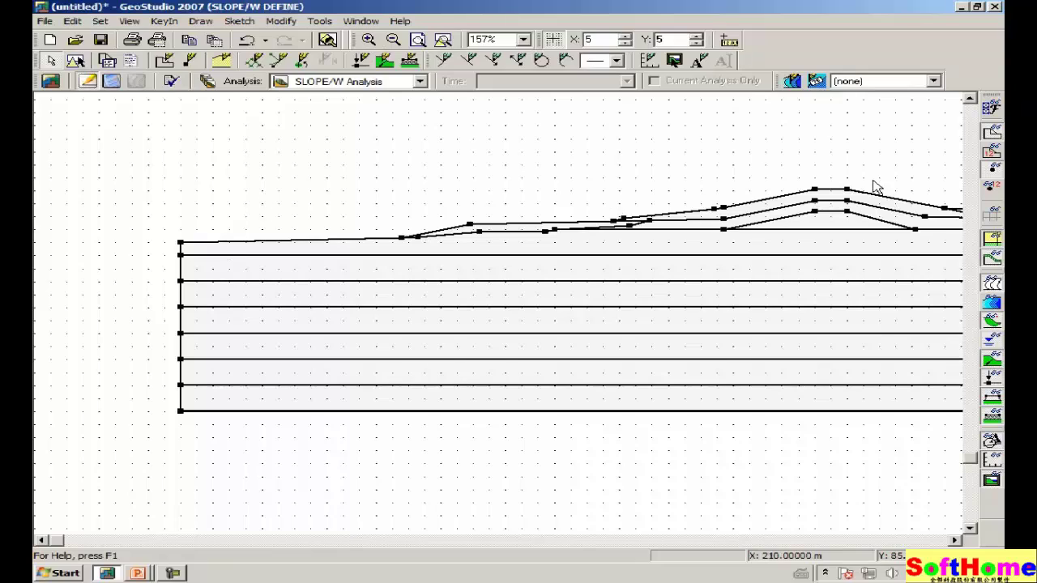
{"action": "left_click", "coordinate": [994, 170]}
{"action": "left_click", "coordinate": [995, 170]}
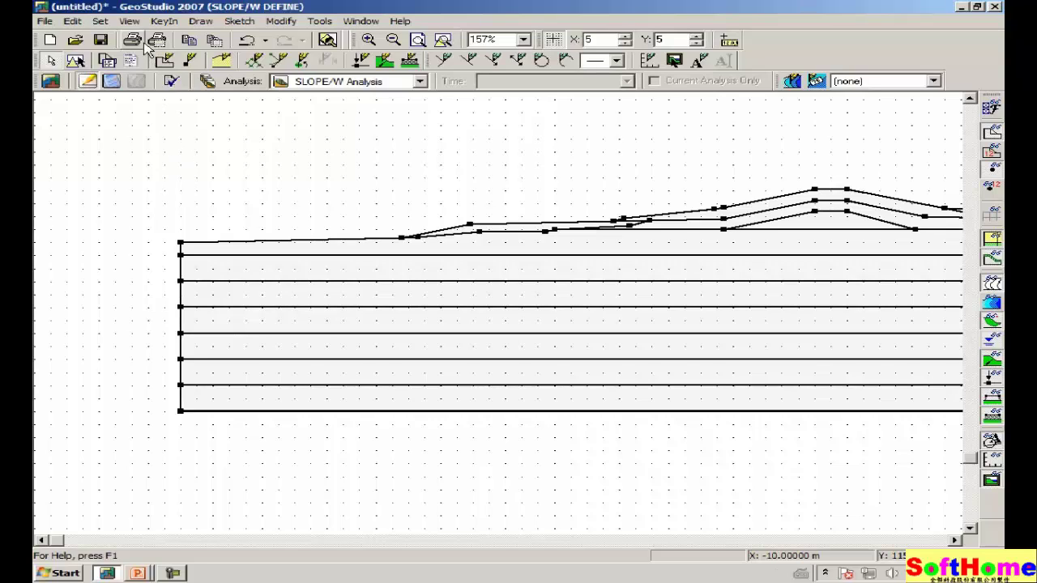
- Read Point 11's coordinates (-5, 45.099998 m) via Object Information, then scroll to the right end
{"action": "left_click", "coordinate": [131, 21]}
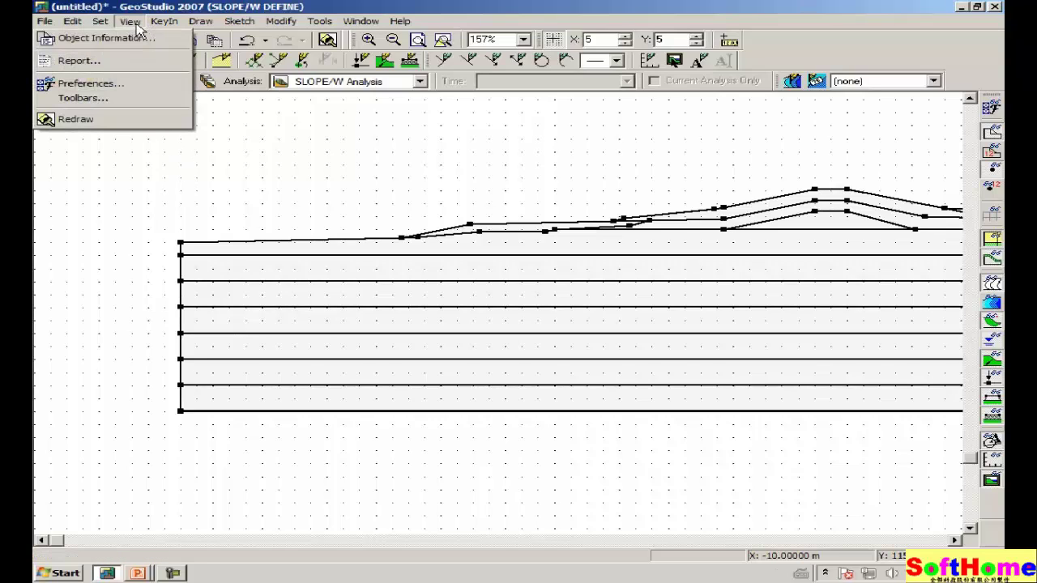
{"action": "left_click", "coordinate": [114, 37]}
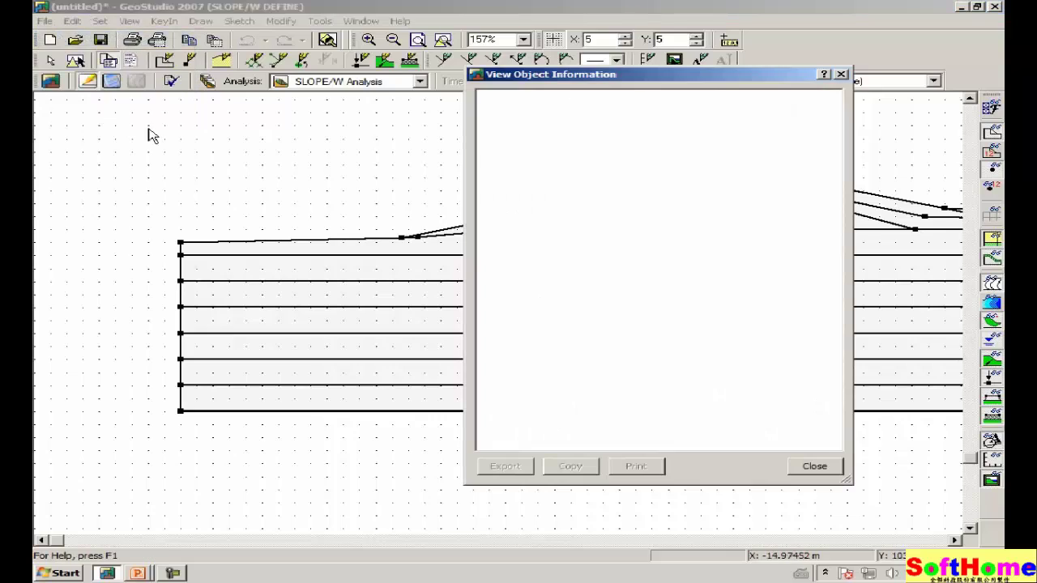
{"action": "left_click", "coordinate": [180, 282]}
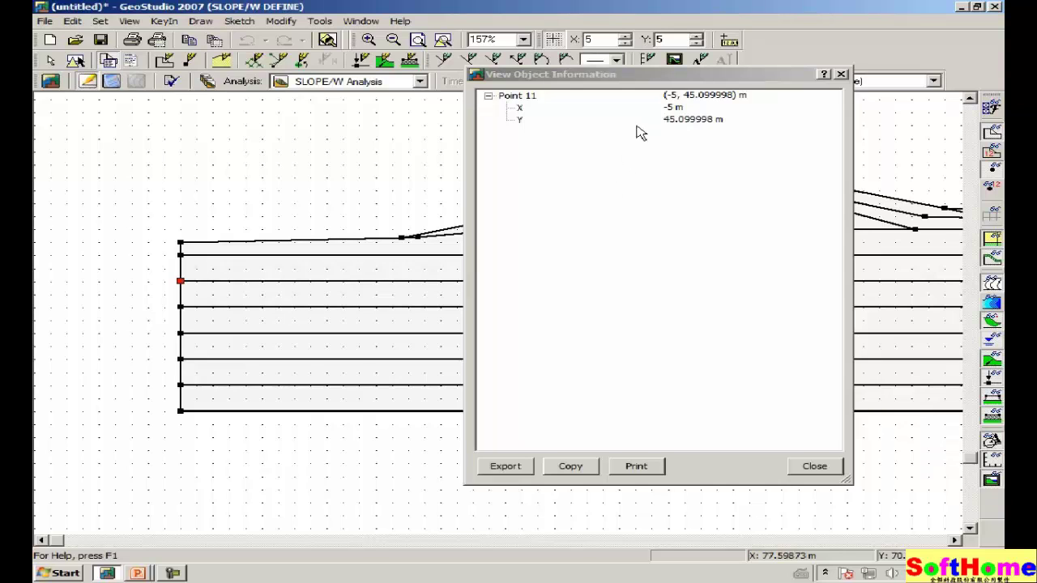
{"action": "left_click", "coordinate": [820, 467]}
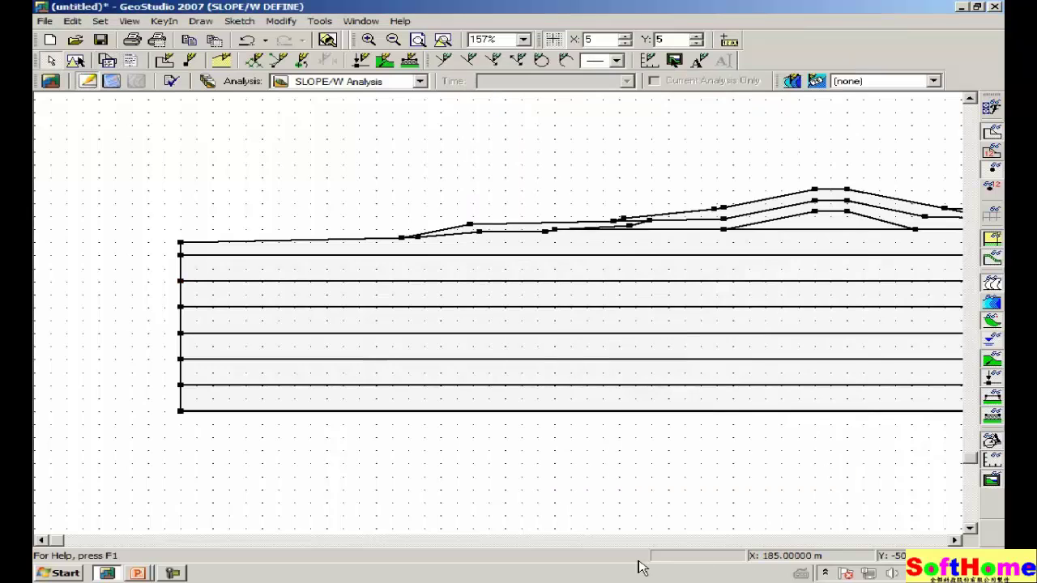
{"action": "left_click_drag", "start_coordinate": [63, 539], "coordinate": [939, 541]}
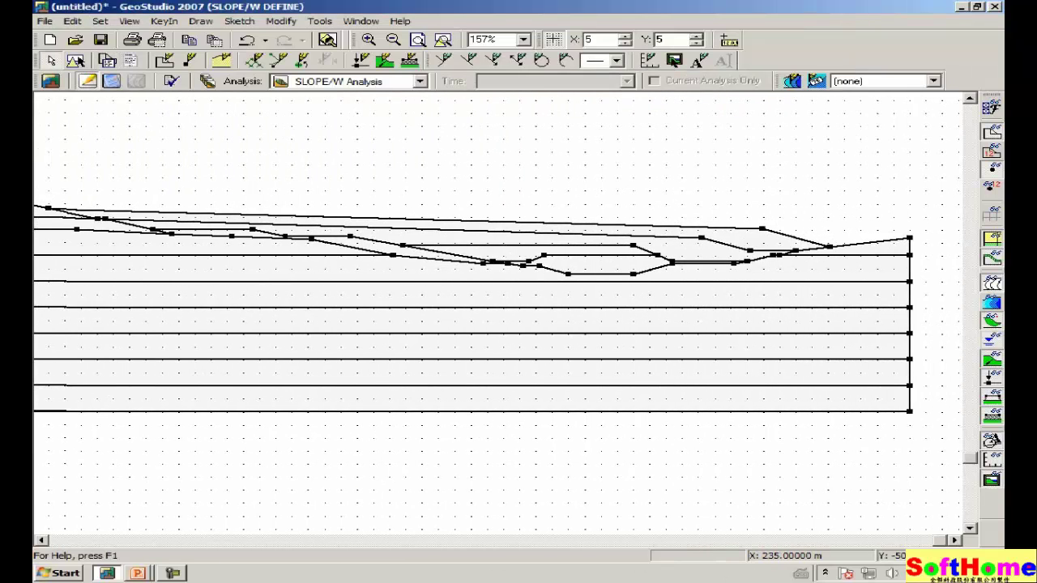
- Verify point 12 sits at X 495 m, Y 45.099998 m, then zoom to objects and page
{"action": "left_click", "coordinate": [209, 24]}
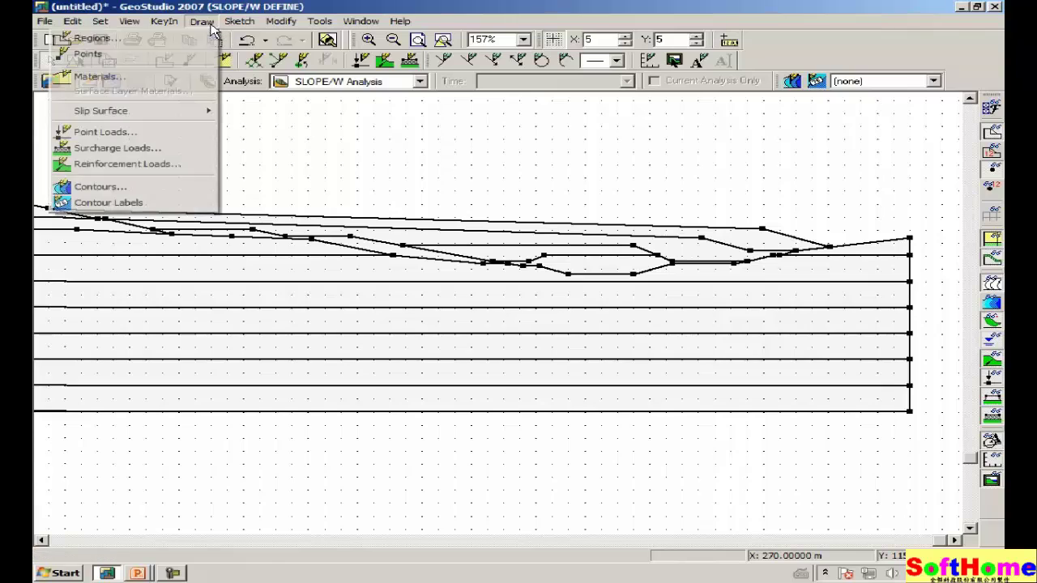
{"action": "left_click", "coordinate": [161, 52]}
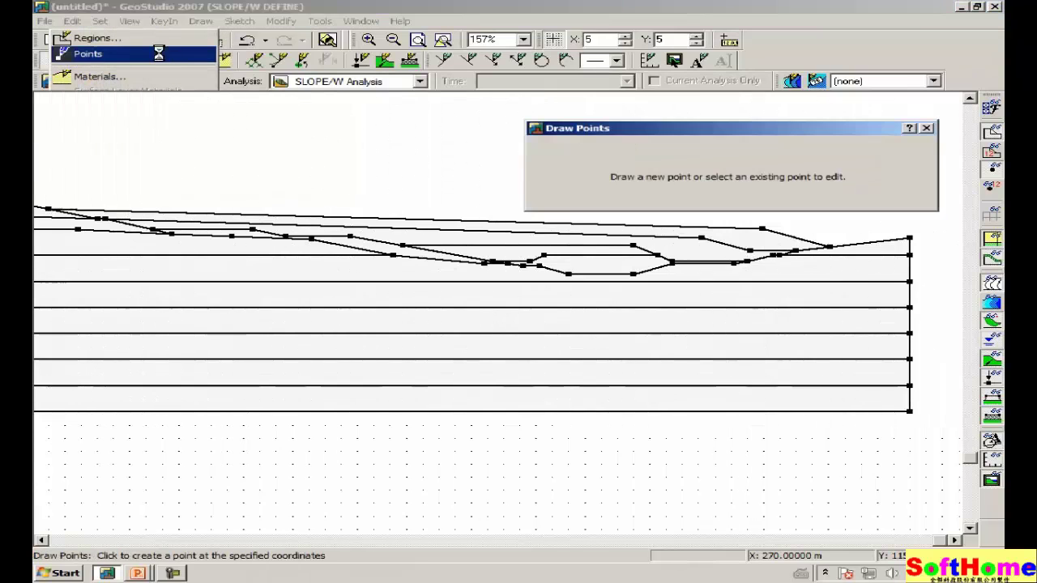
{"action": "left_click", "coordinate": [908, 282]}
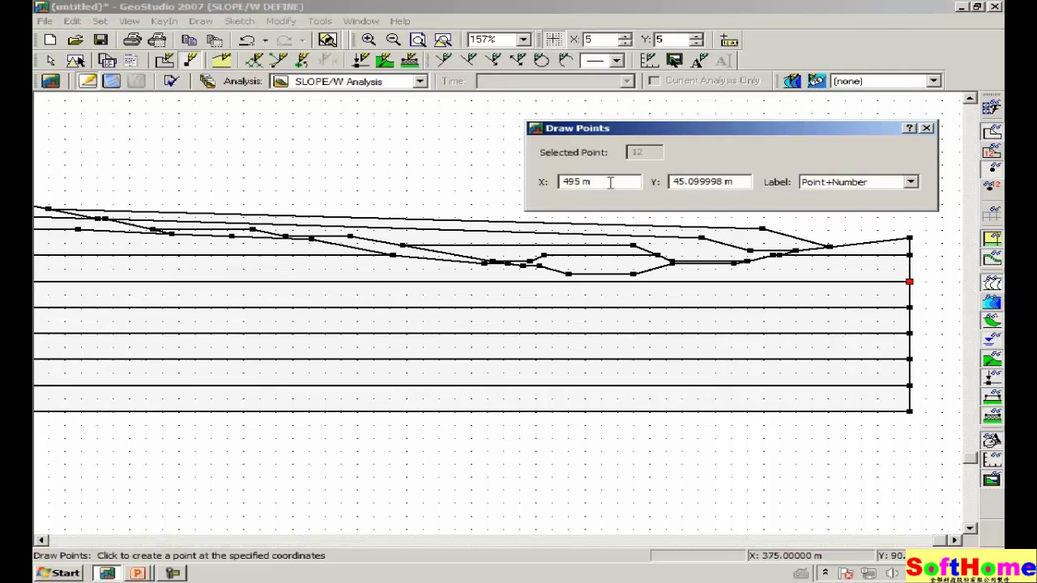
{"action": "left_click", "coordinate": [928, 130]}
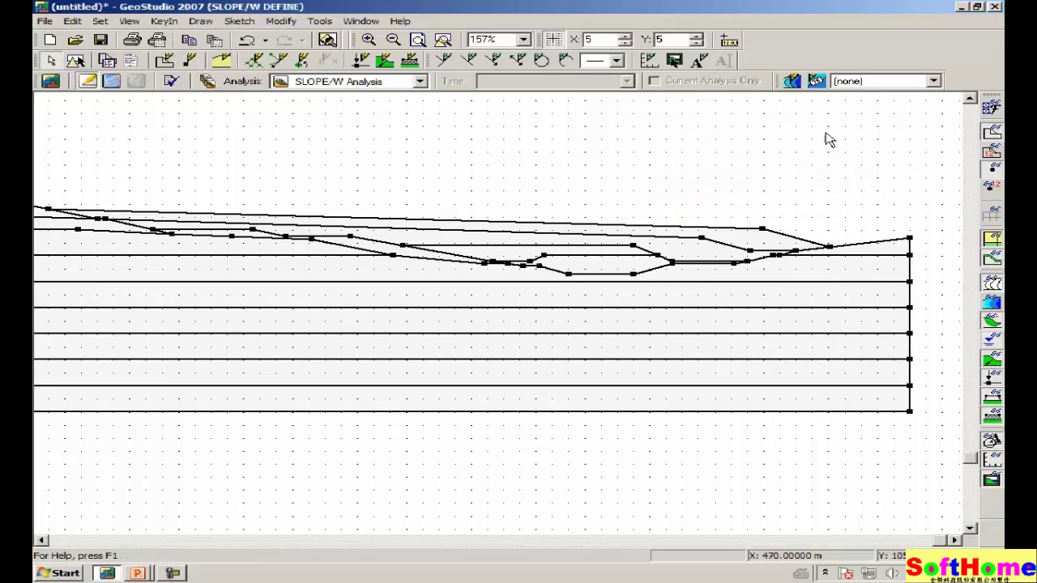
{"action": "left_click", "coordinate": [443, 42]}
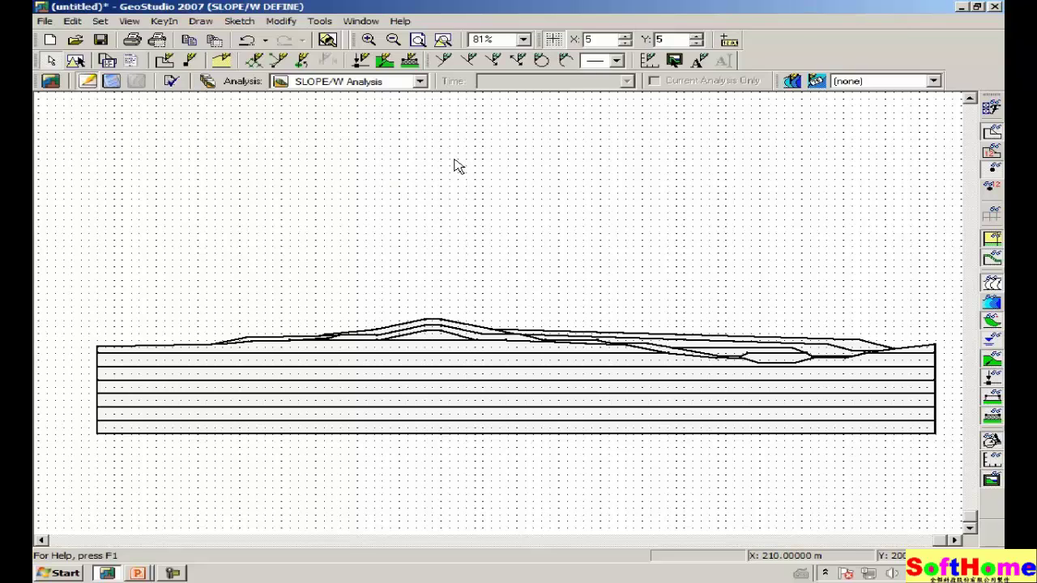
{"action": "left_click", "coordinate": [418, 42]}
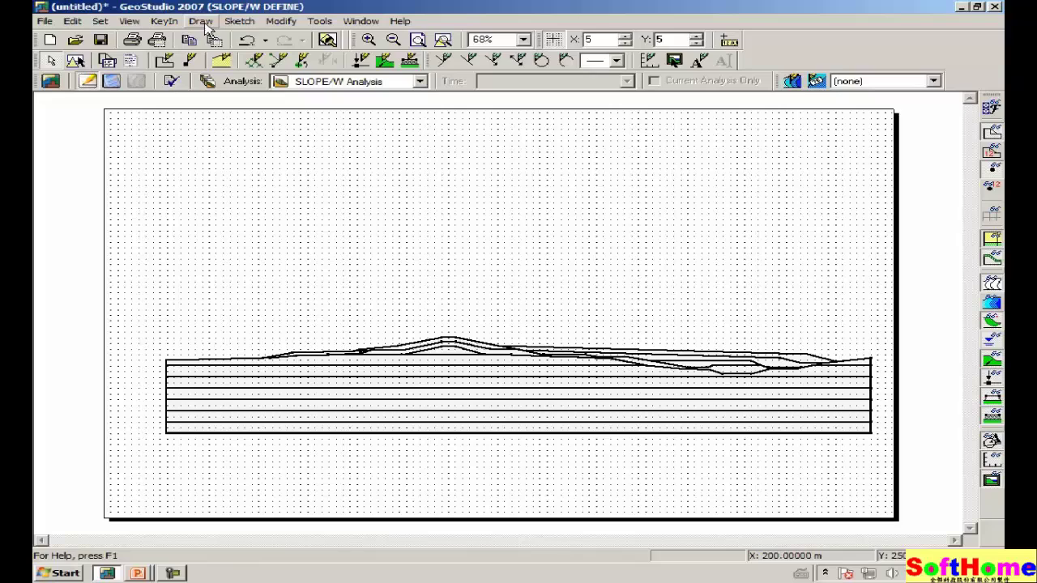
- Sketch axes titled 'Distance - m' and 'Elevation - m', framing the section corner to corner
{"action": "left_click", "coordinate": [242, 25]}
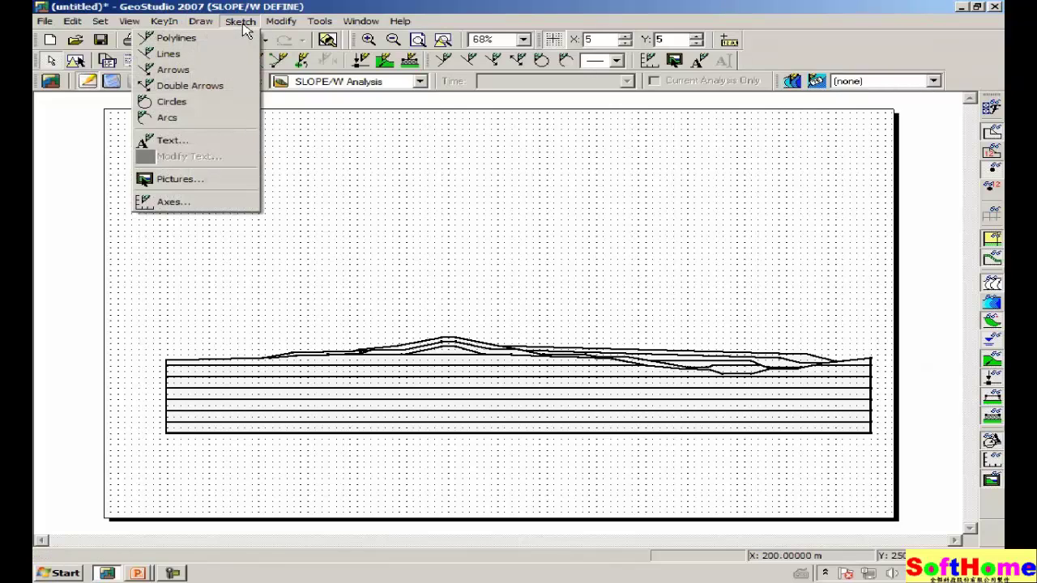
{"action": "left_click", "coordinate": [203, 202]}
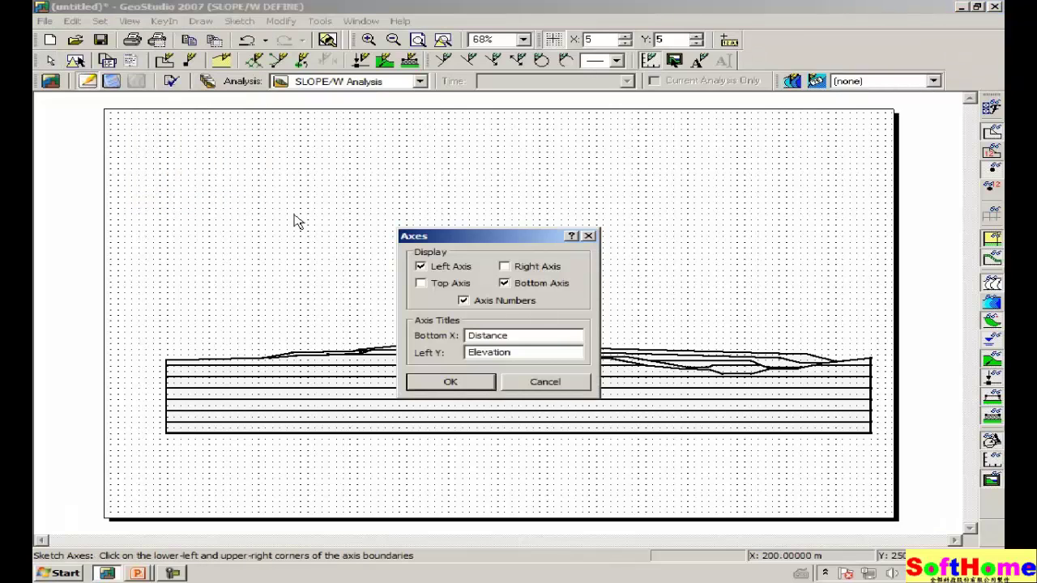
{"action": "left_click", "coordinate": [525, 333]}
{"action": "type", "text": "- m"}
{"action": "left_click", "coordinate": [528, 350]}
{"action": "type", "text": "- m"}
{"action": "left_click", "coordinate": [452, 384]}
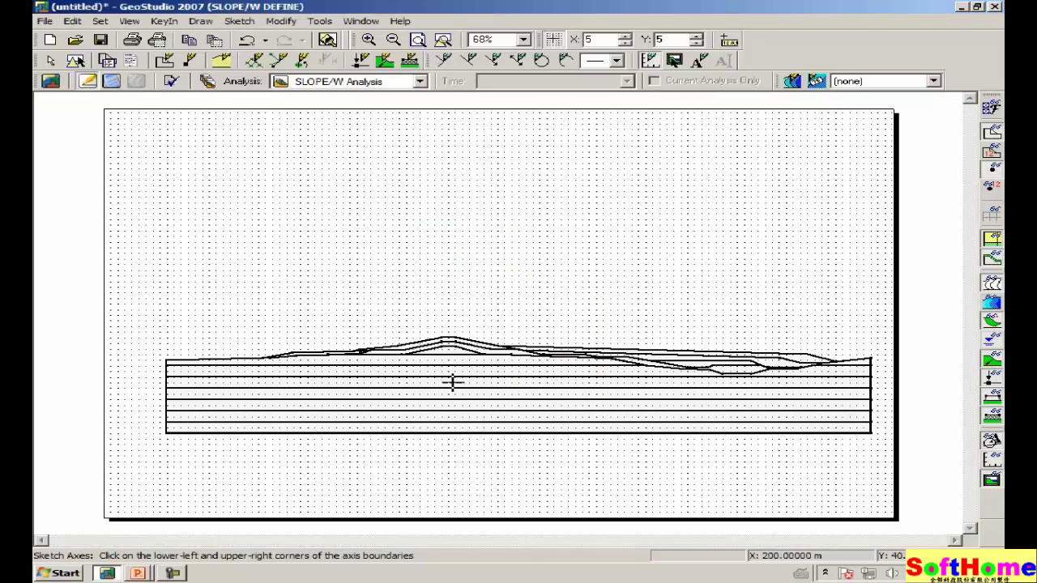
{"action": "left_click", "coordinate": [174, 438]}
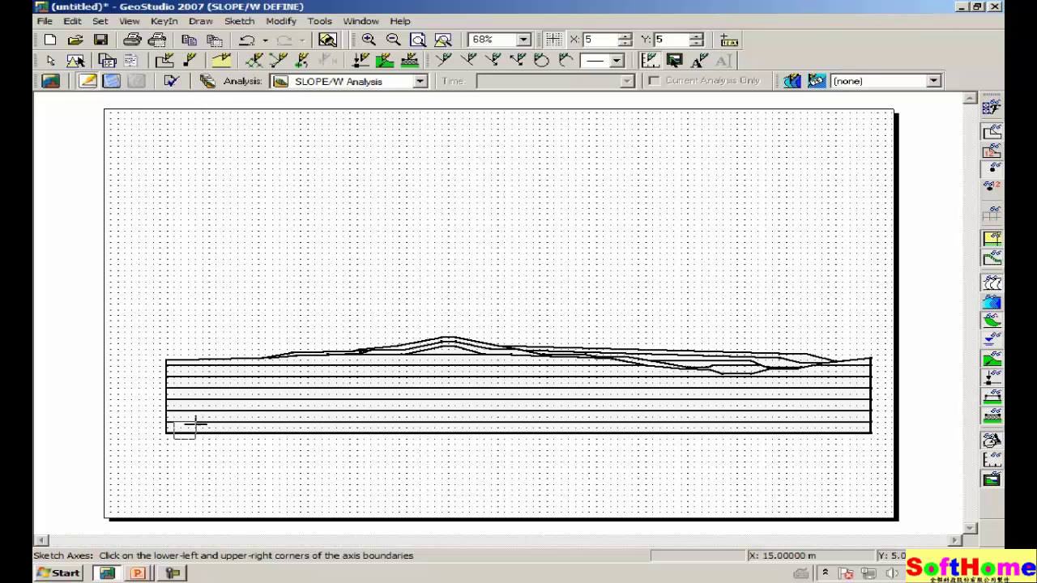
{"action": "left_click", "coordinate": [873, 315]}
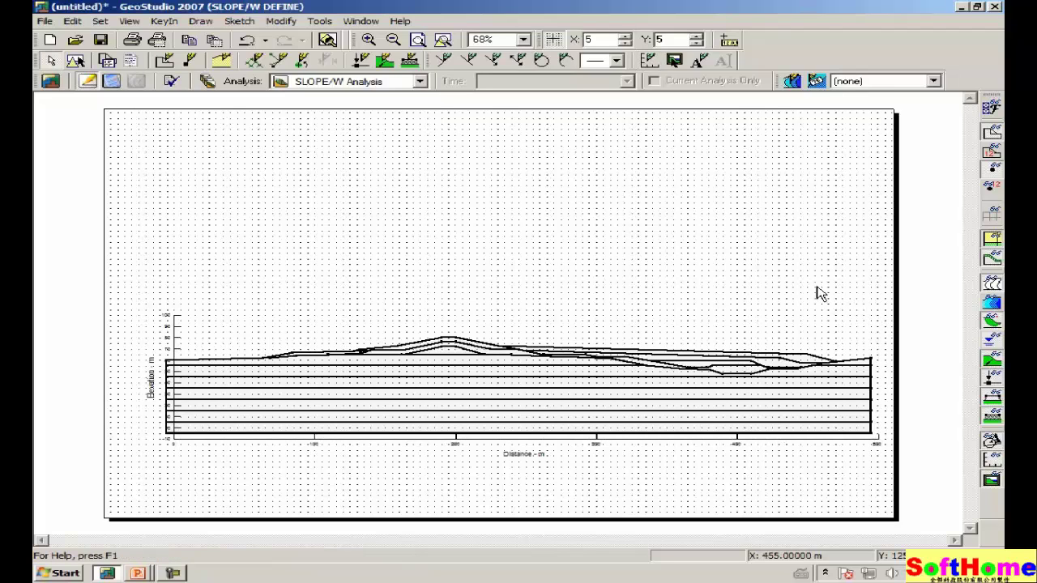
- Set the axis label size to 18 in View Preferences and turn off the dotted grid
{"action": "left_click", "coordinate": [995, 114]}
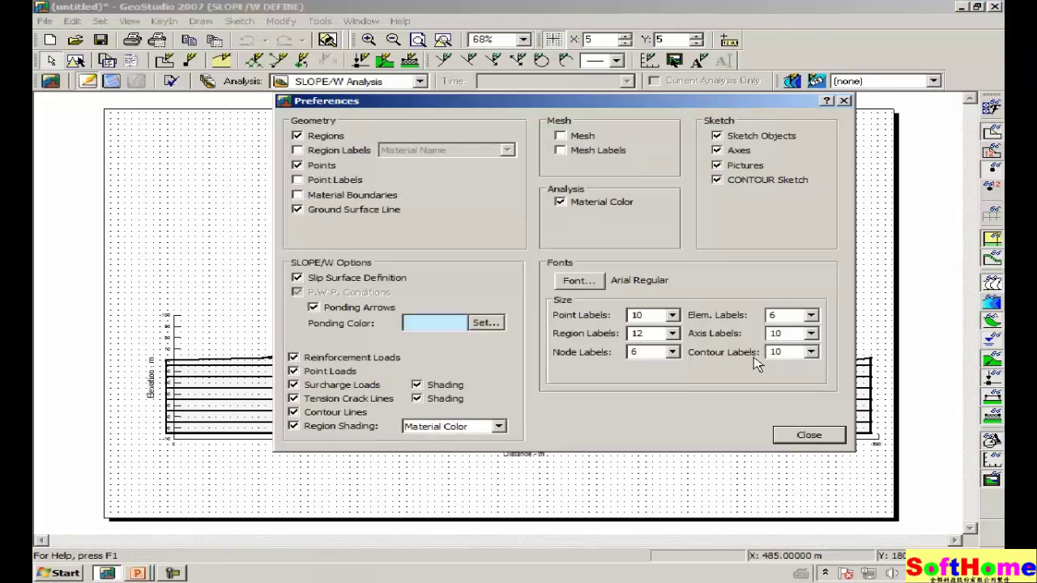
{"action": "left_click", "coordinate": [811, 333]}
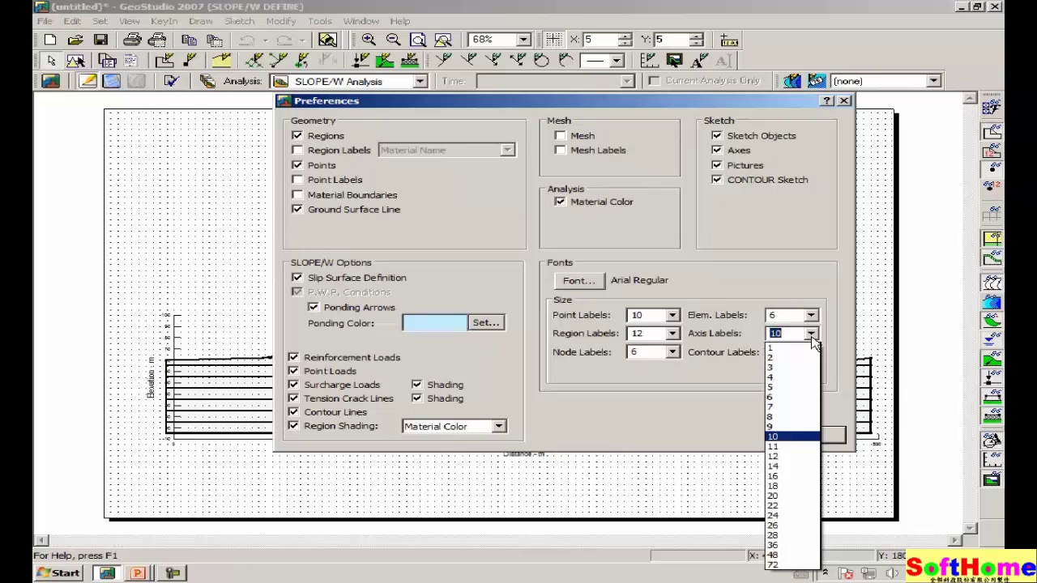
{"action": "left_click", "coordinate": [789, 485]}
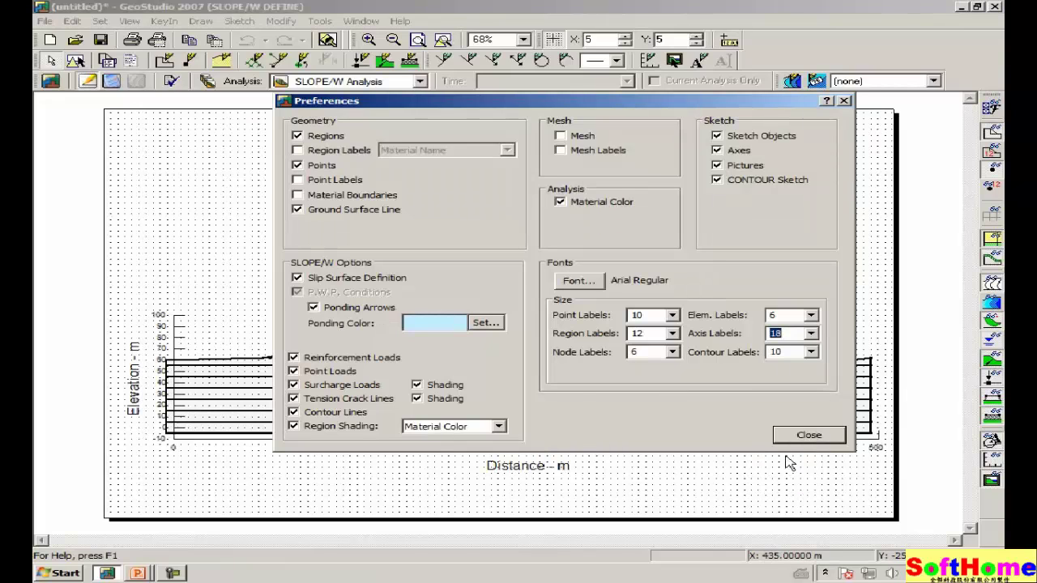
{"action": "left_click", "coordinate": [798, 435]}
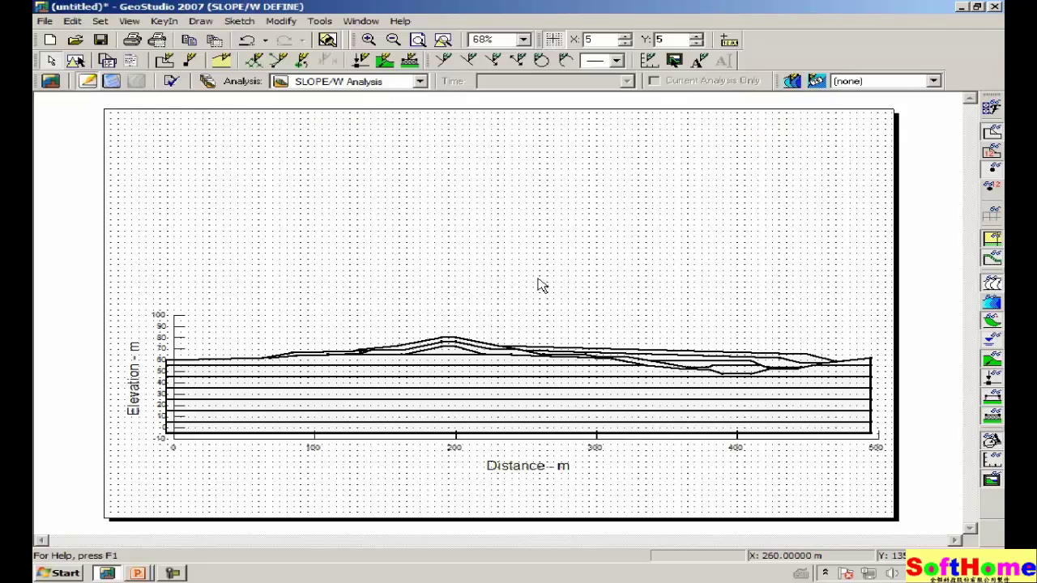
{"action": "left_click", "coordinate": [554, 38]}
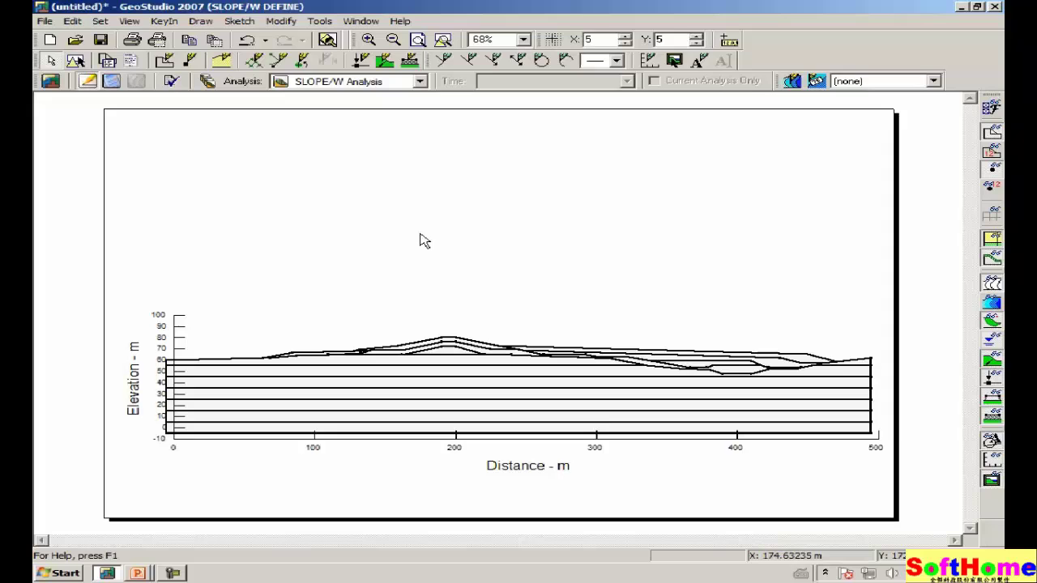
- Save the model with Save As under the file name 'Import DXF'
{"action": "left_click", "coordinate": [44, 21]}
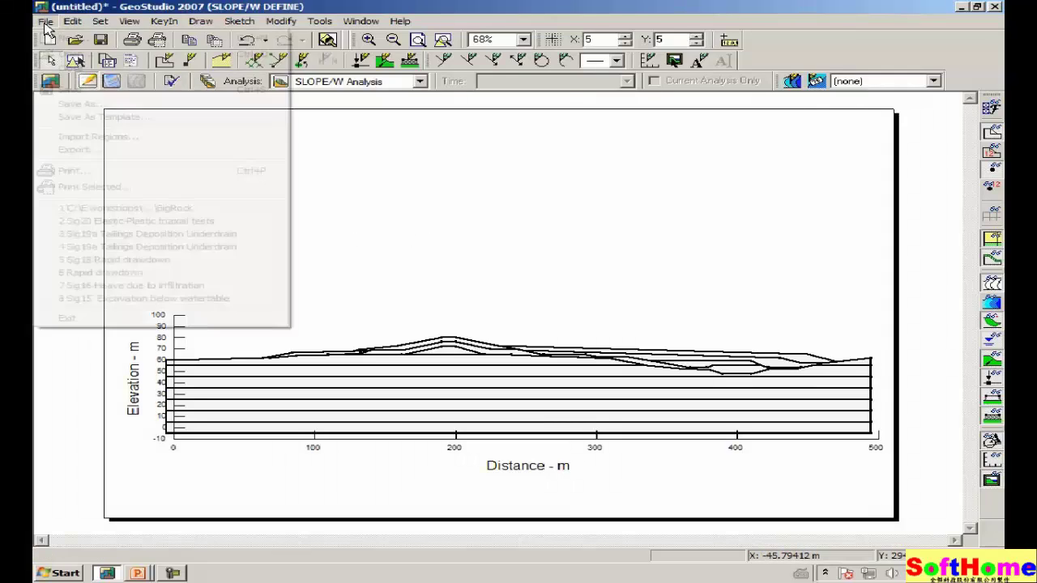
{"action": "left_click", "coordinate": [67, 104]}
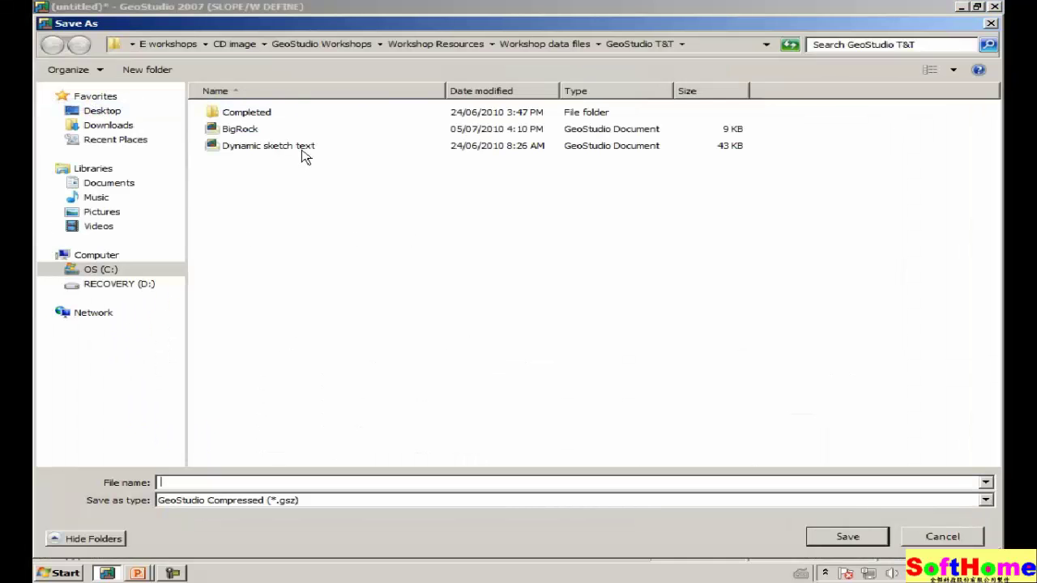
{"action": "left_click", "coordinate": [181, 482]}
{"action": "type", "text": "Imp"}
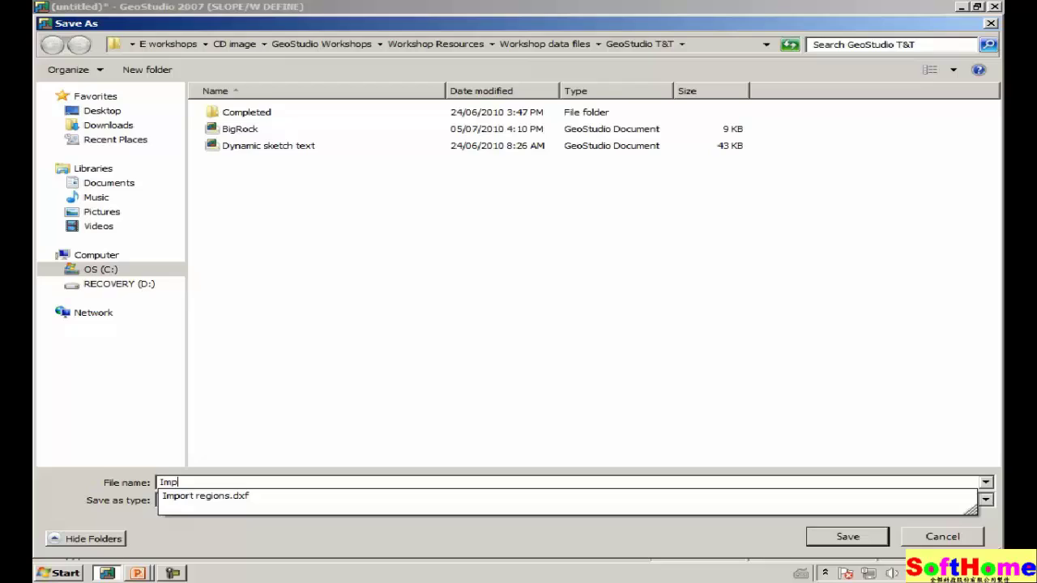
{"action": "type", "text": "ort DXF"}
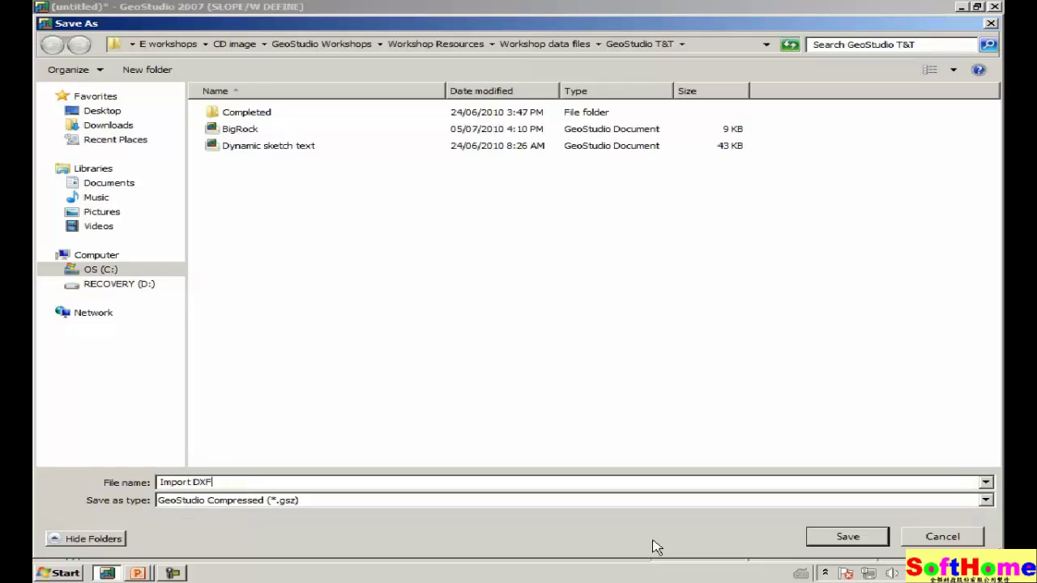
{"action": "left_click", "coordinate": [849, 538]}
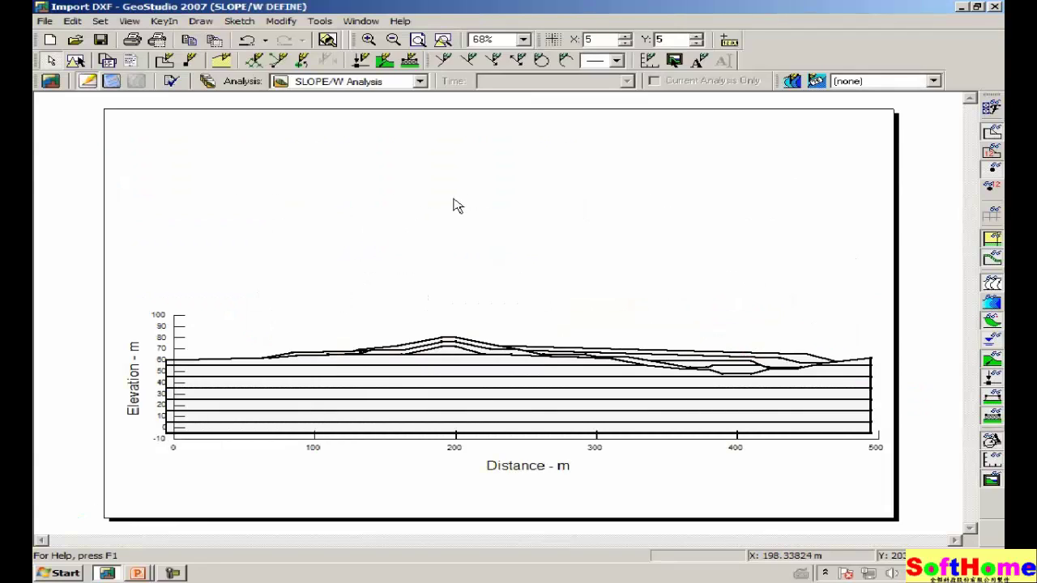
- Set the zoom to 100% and scroll right until the 500 m boundary is visible
{"action": "left_click", "coordinate": [523, 40]}
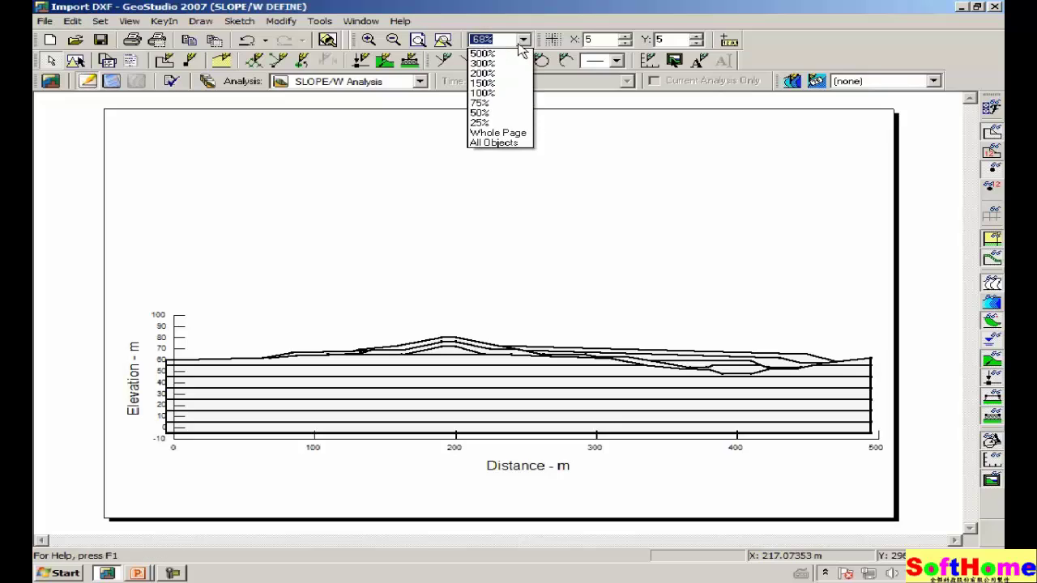
{"action": "left_click", "coordinate": [495, 96]}
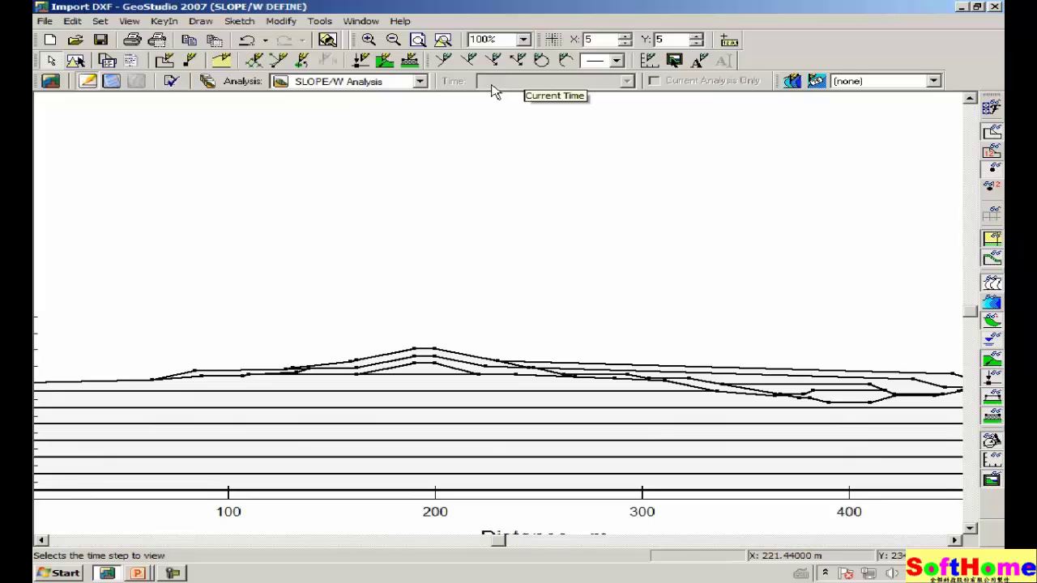
{"action": "left_click_drag", "start_coordinate": [496, 541], "coordinate": [776, 541]}
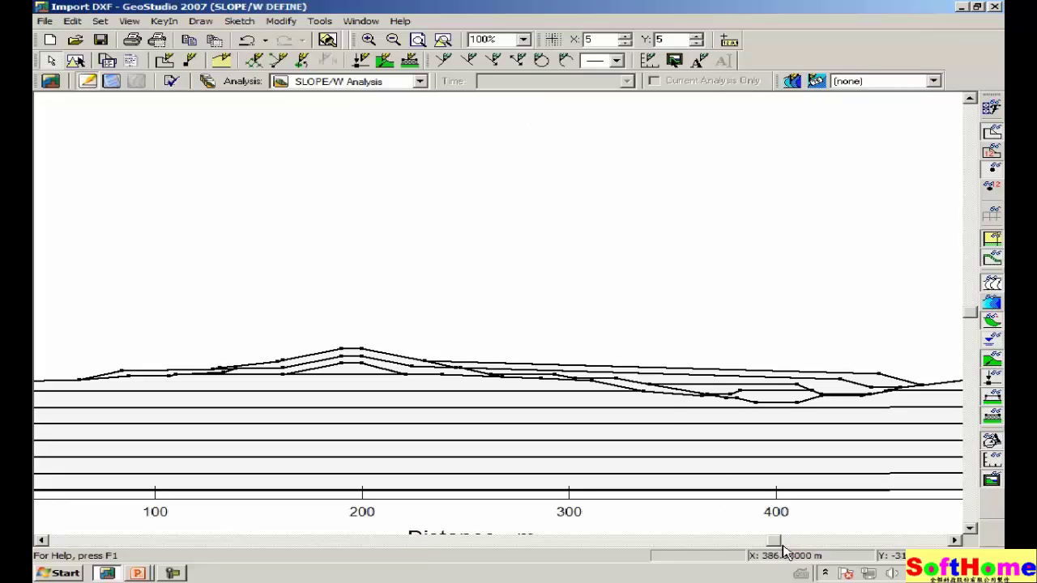
{"action": "left_click_drag", "start_coordinate": [776, 546], "coordinate": [873, 541]}
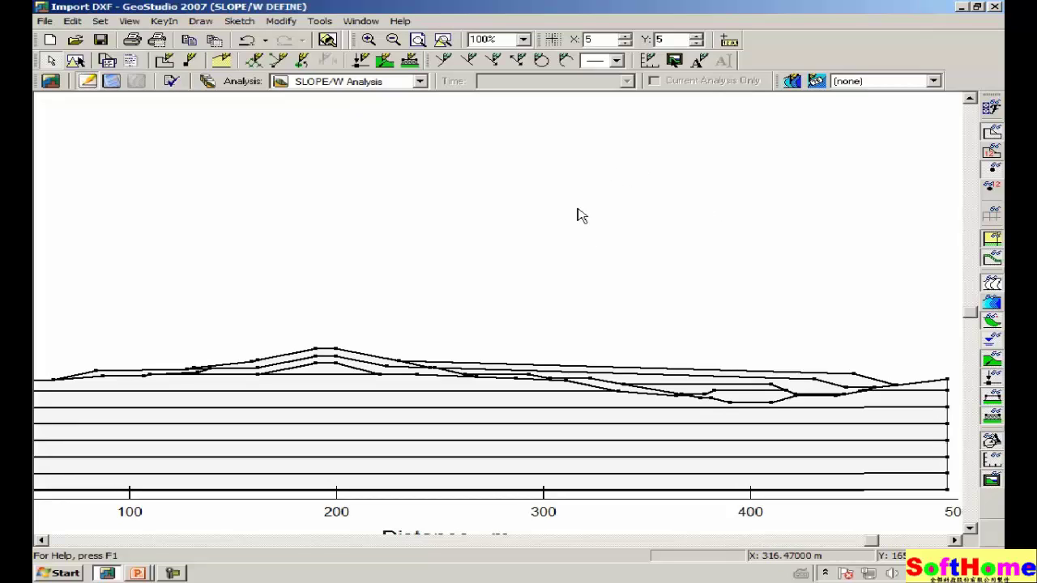
- Zoom into the right end and delete the redundant point where two layer boundaries meet
{"action": "left_click", "coordinate": [369, 39]}
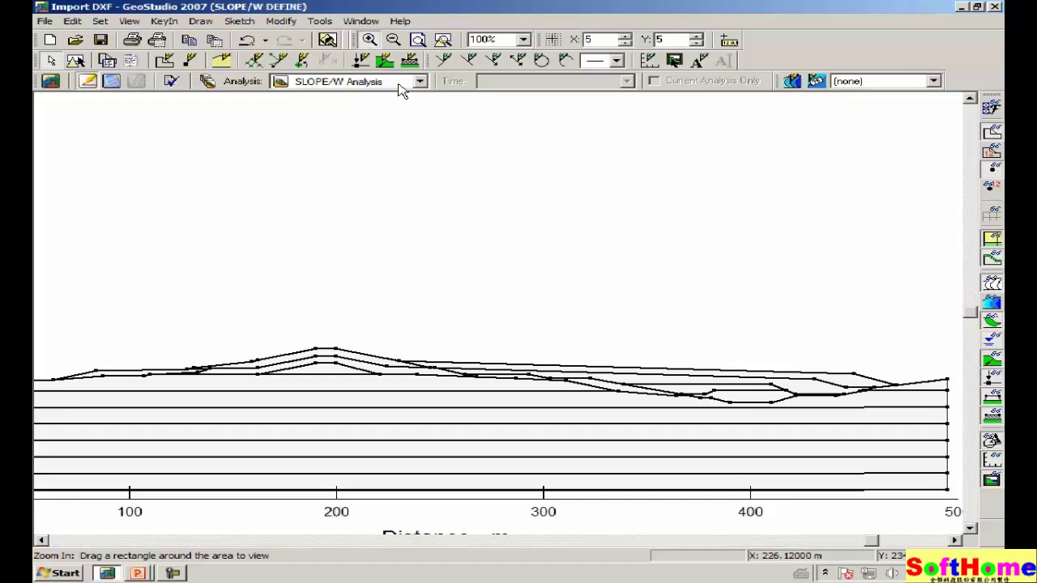
{"action": "left_click_drag", "start_coordinate": [728, 321], "coordinate": [928, 454]}
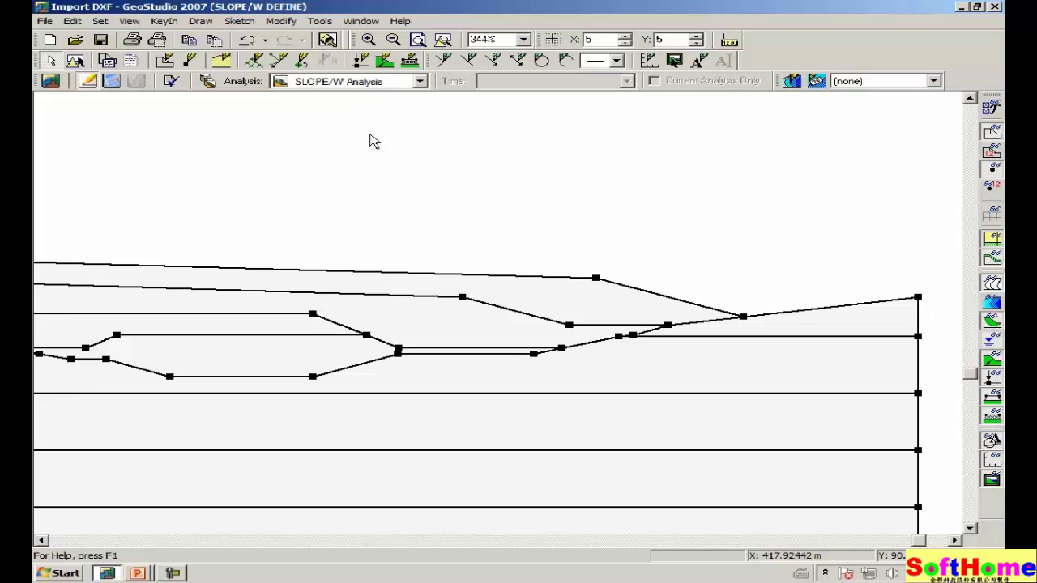
{"action": "left_click", "coordinate": [281, 21]}
{"action": "left_click", "coordinate": [258, 39]}
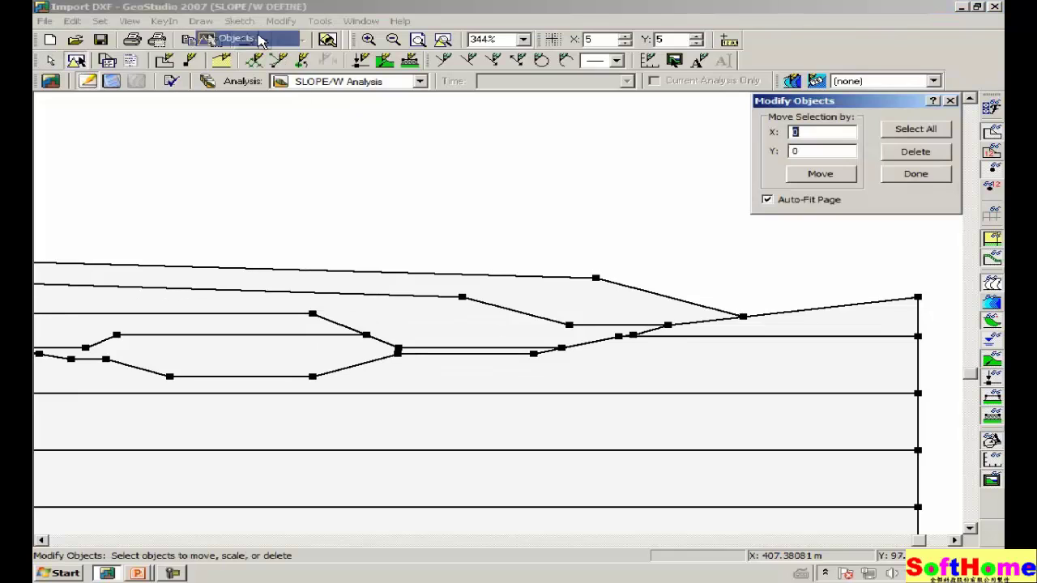
{"action": "left_click", "coordinate": [633, 335]}
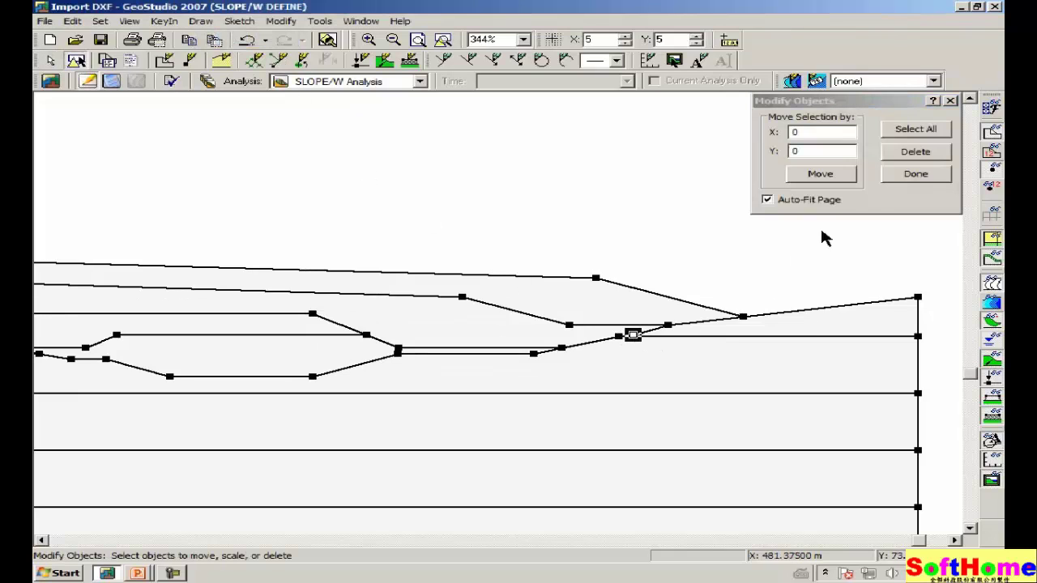
{"action": "left_click", "coordinate": [910, 153]}
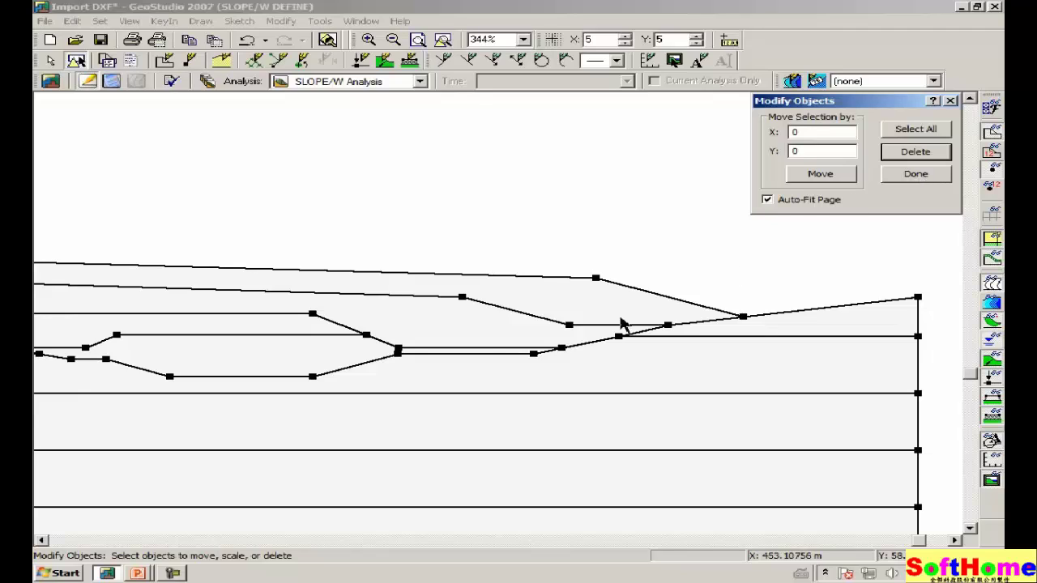
{"action": "left_click", "coordinate": [921, 175]}
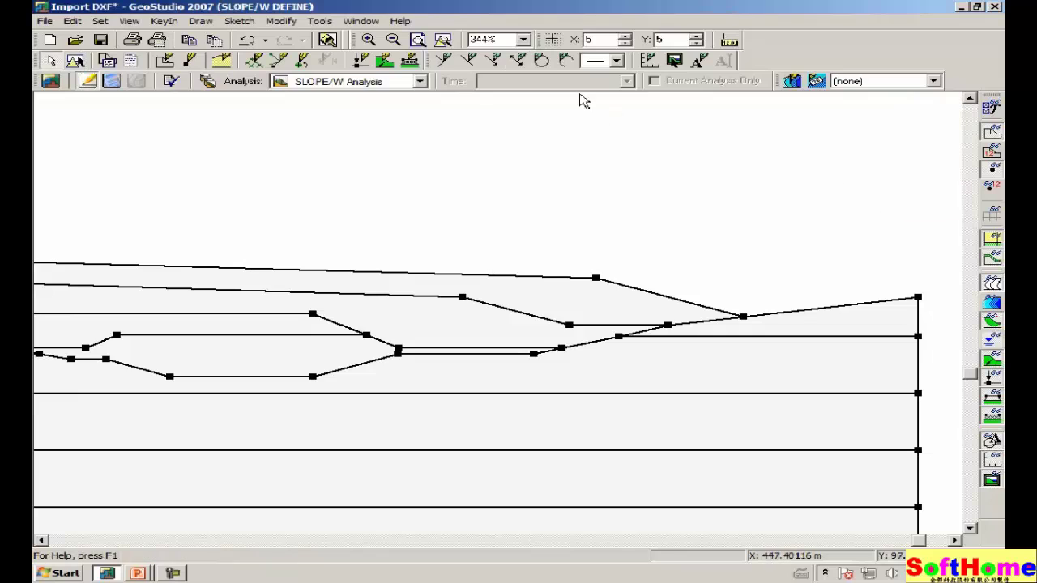
- Reset the zoom to 100% and draw red ink circles near 440, 370 and 265 m
{"action": "left_click", "coordinate": [522, 41]}
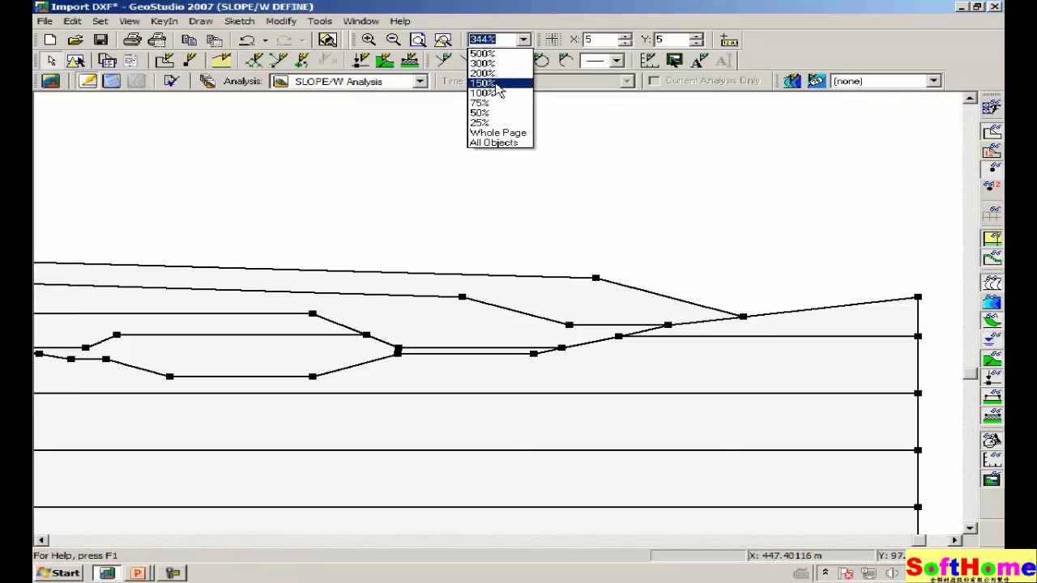
{"action": "left_click", "coordinate": [494, 93]}
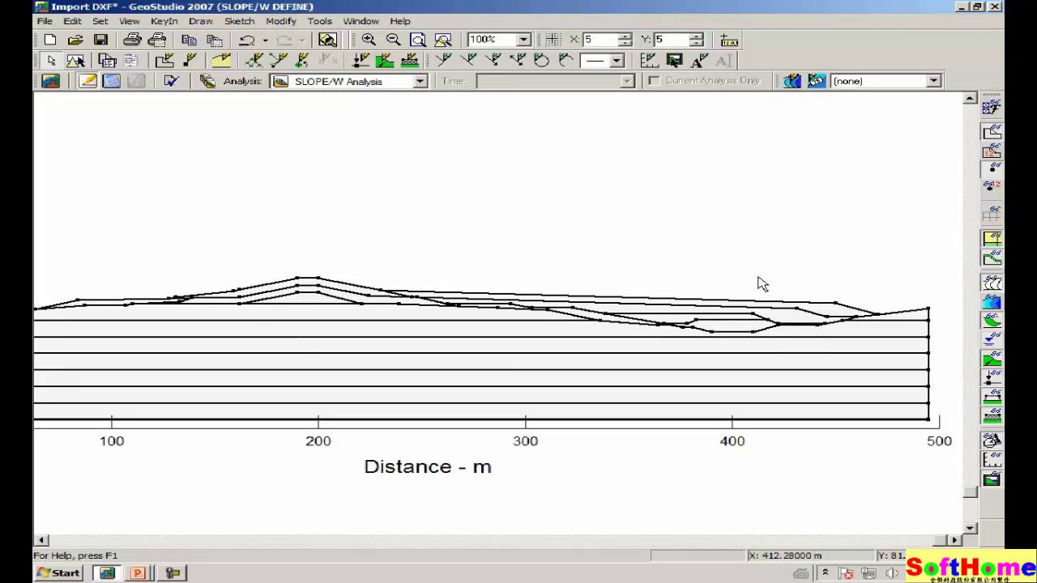
{"action": "mouse_move", "coordinate": [765, 332]}
{"action": "left_mouse_down"}
{"action": "mouse_move", "coordinate": [844, 335]}
{"action": "mouse_move", "coordinate": [818, 298]}
{"action": "mouse_move", "coordinate": [761, 328]}
{"action": "left_mouse_up"}
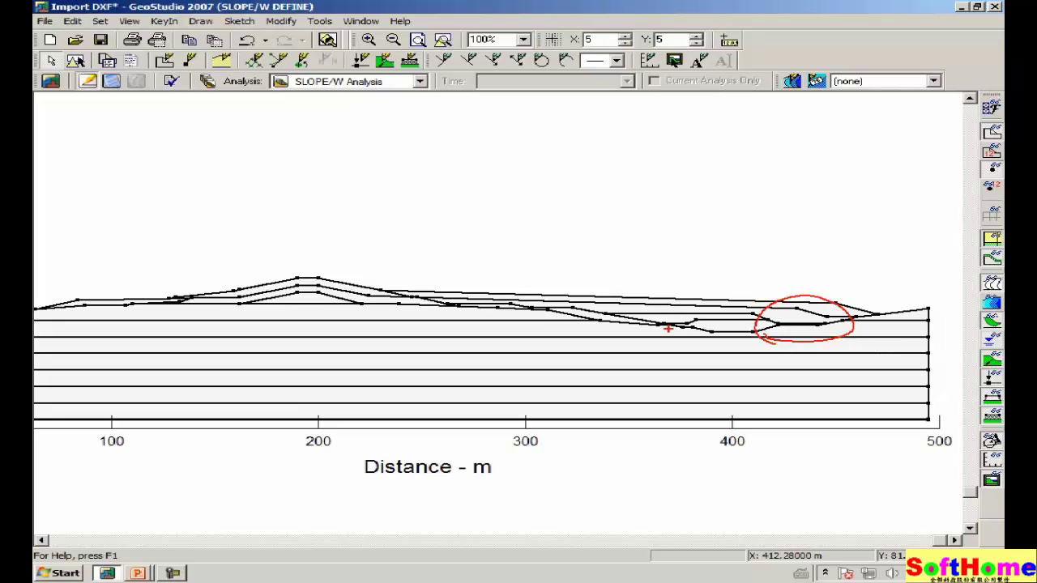
{"action": "mouse_move", "coordinate": [637, 337]}
{"action": "left_mouse_down"}
{"action": "mouse_move", "coordinate": [687, 334]}
{"action": "mouse_move", "coordinate": [641, 334]}
{"action": "left_mouse_up"}
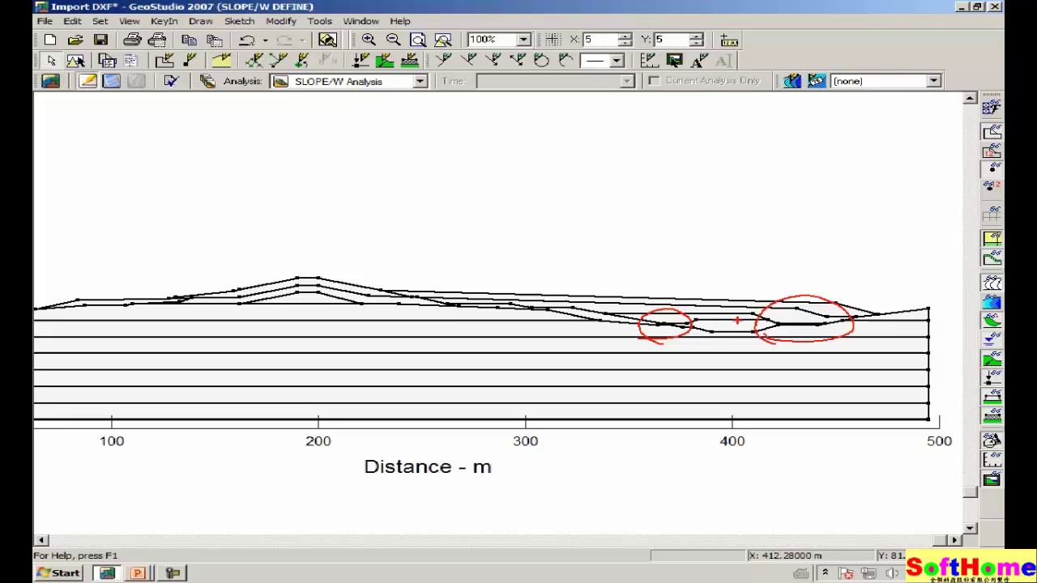
{"action": "mouse_move", "coordinate": [461, 314]}
{"action": "left_mouse_down"}
{"action": "mouse_move", "coordinate": [436, 305]}
{"action": "mouse_move", "coordinate": [457, 318]}
{"action": "left_mouse_up"}
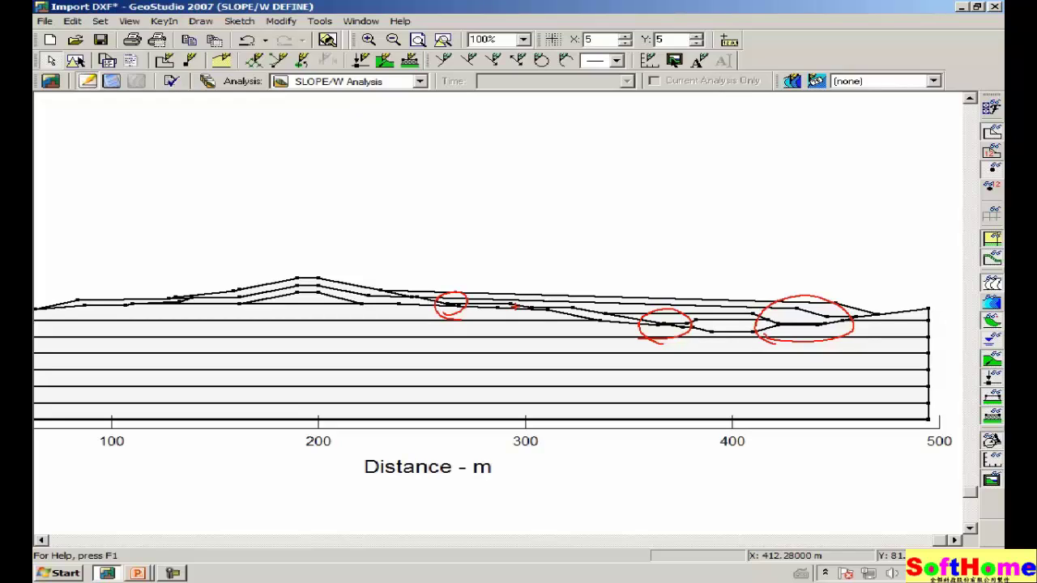
- Clear the red ink and zoom into the 250–500 m stretch of the profile
{"action": "key", "text": "Right"}
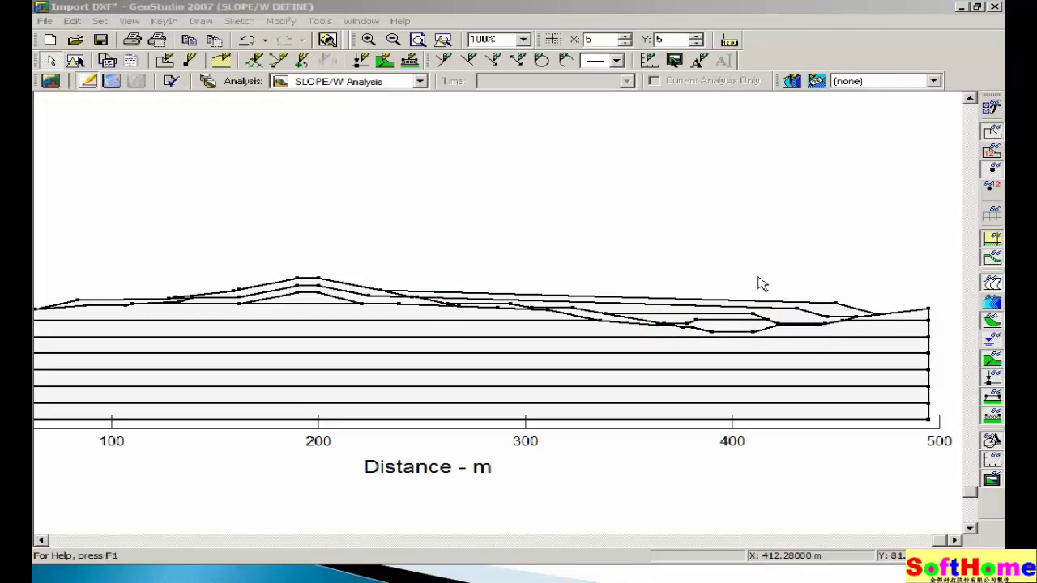
{"action": "left_click", "coordinate": [368, 40]}
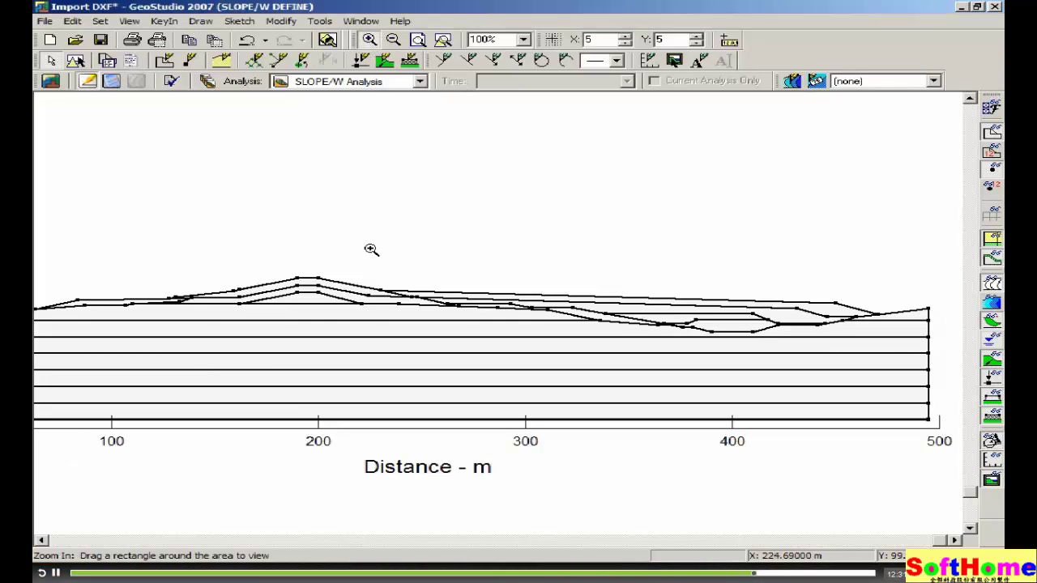
{"action": "left_click_drag", "start_coordinate": [370, 247], "coordinate": [940, 395]}
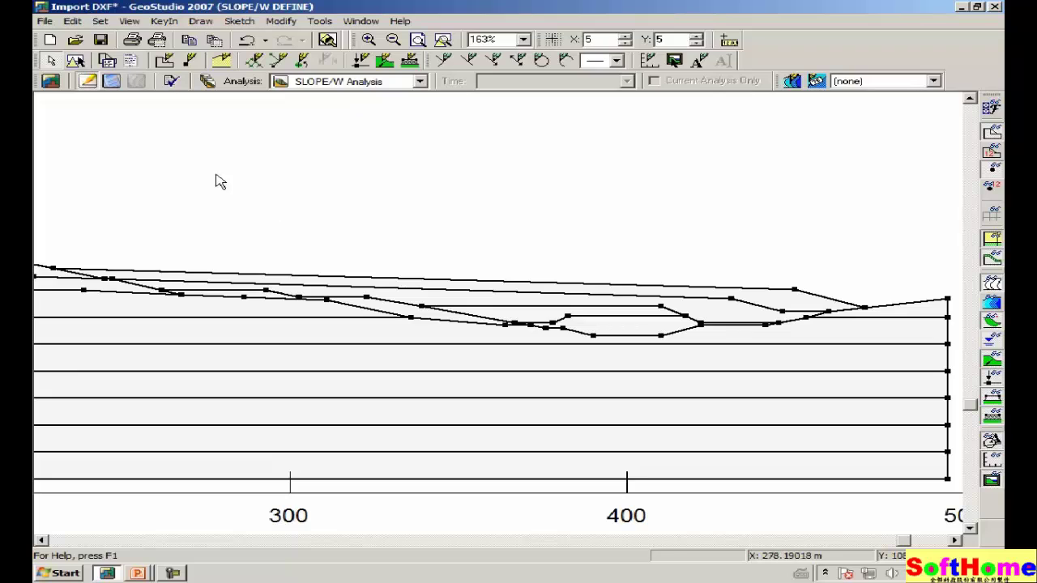
{"action": "left_click", "coordinate": [170, 24]}
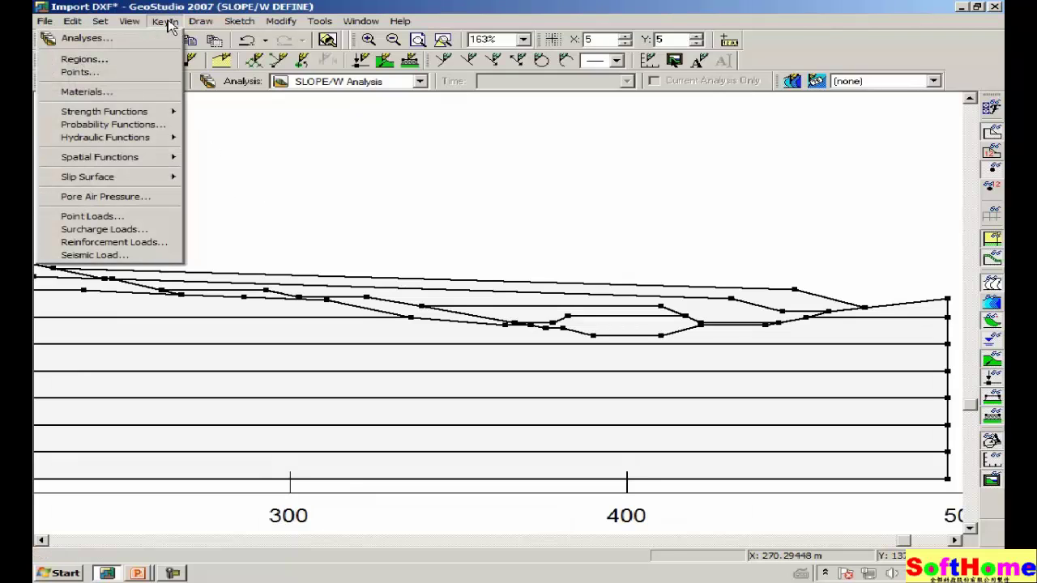
- Check in KeyIn Regions that regions 12, 16 and 14 have closed outlines, then close the list
{"action": "left_click", "coordinate": [81, 59]}
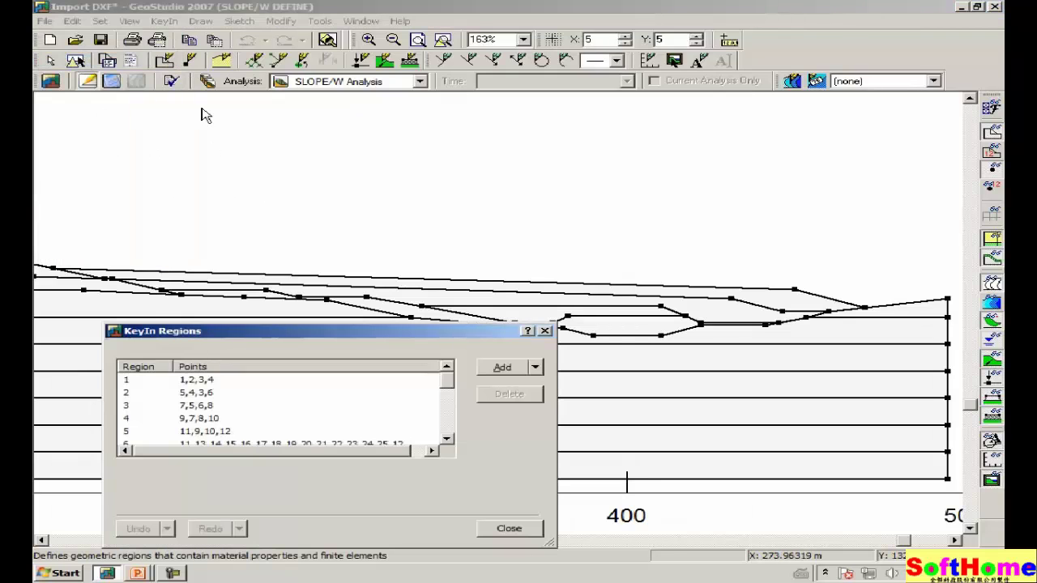
{"action": "left_click", "coordinate": [619, 332]}
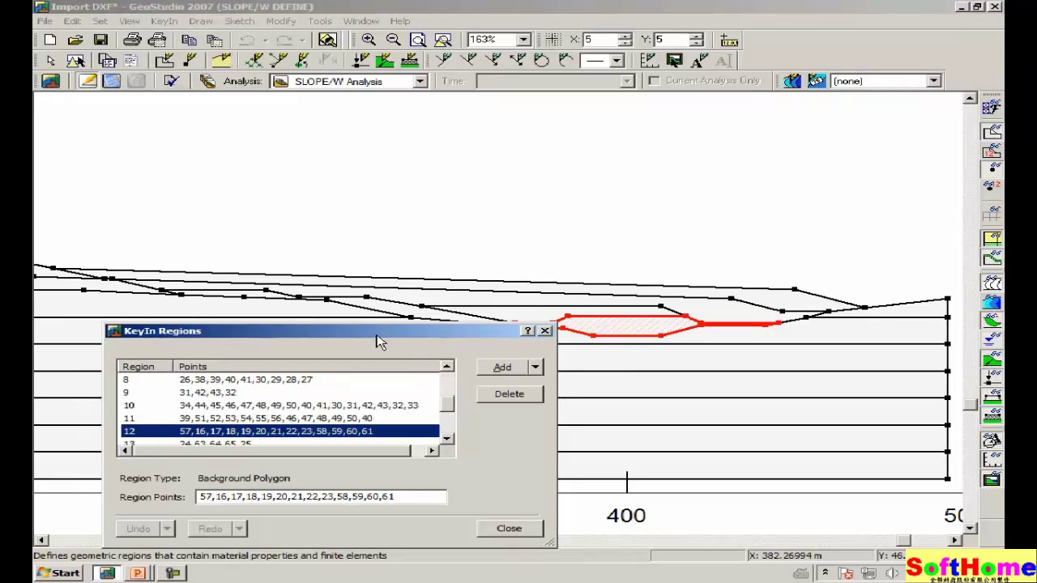
{"action": "left_click_drag", "start_coordinate": [377, 340], "coordinate": [364, 362]}
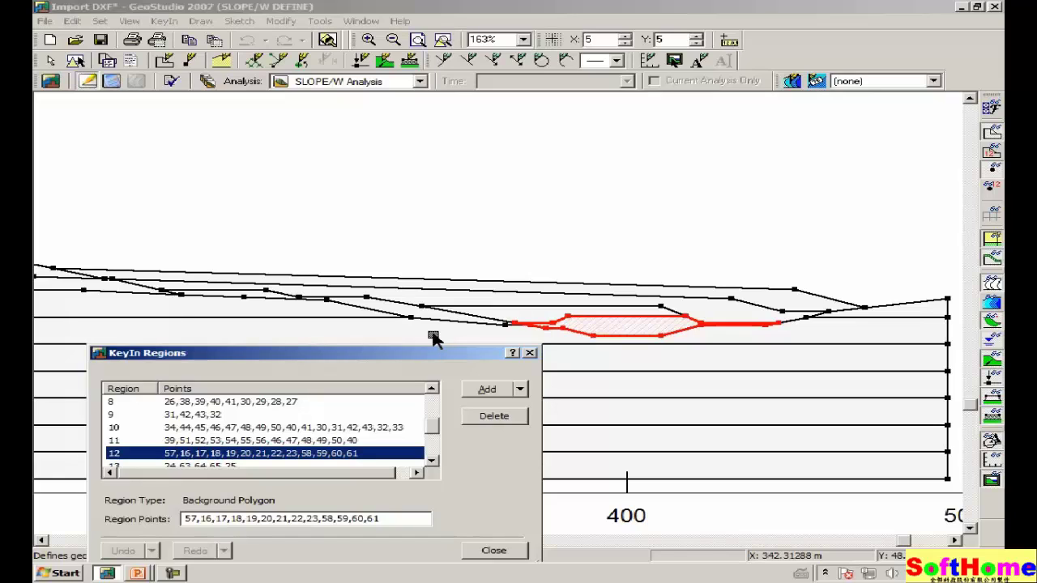
{"action": "left_click", "coordinate": [409, 314]}
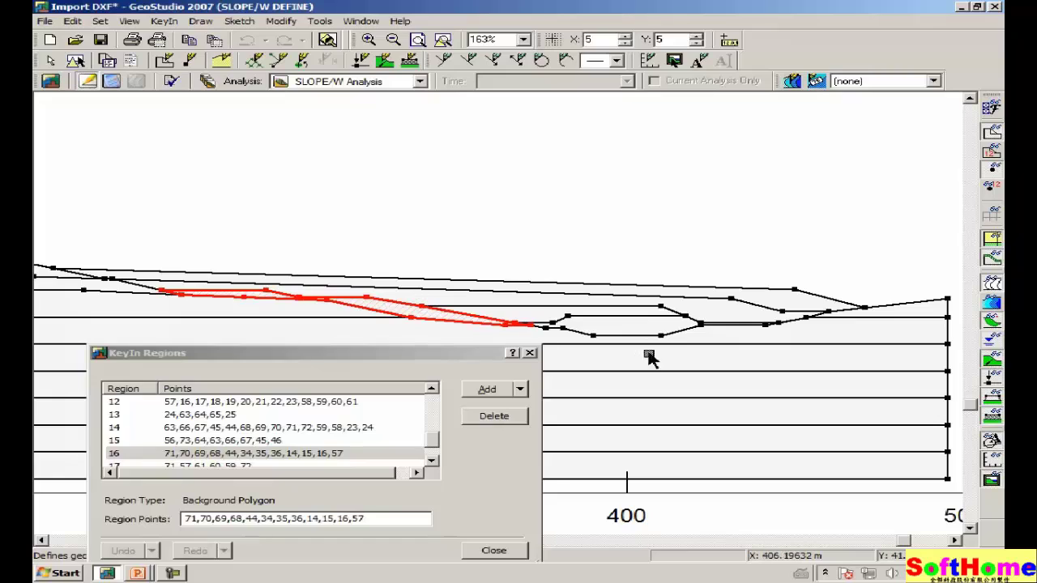
{"action": "left_click", "coordinate": [733, 319]}
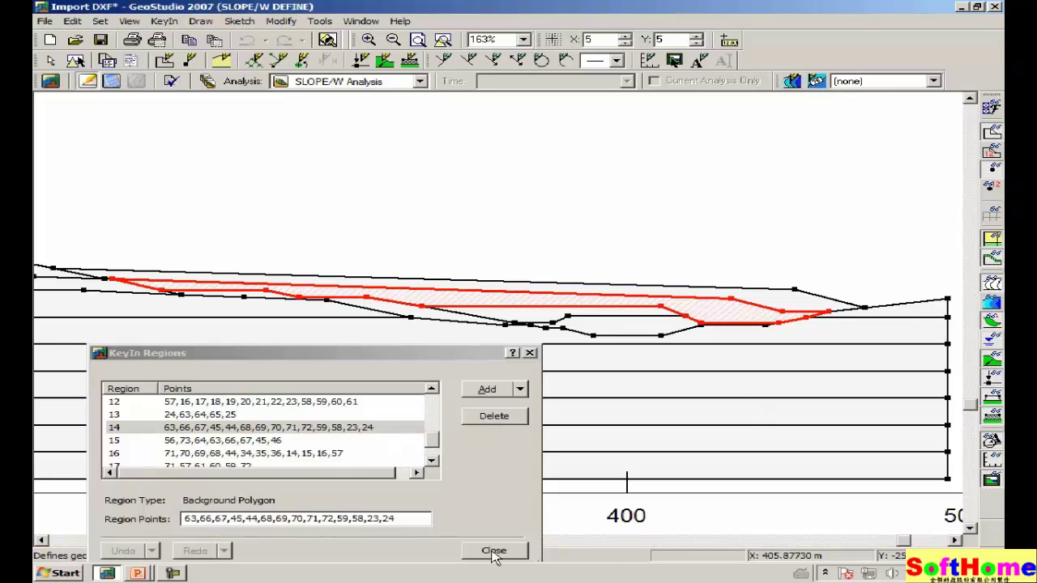
{"action": "left_click", "coordinate": [494, 552]}
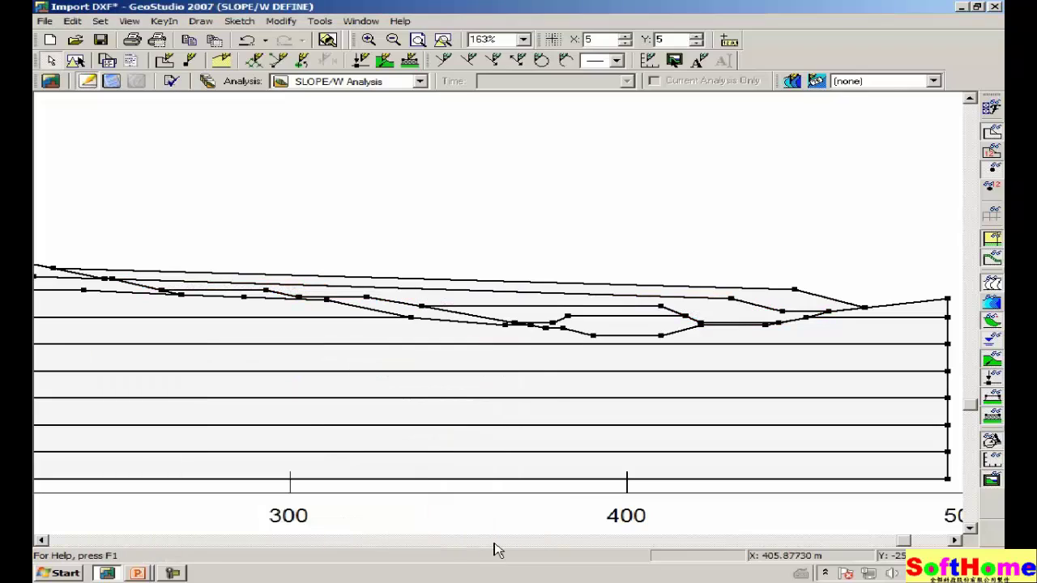
- Zoom to fit all objects, then switch to the PowerPoint slide show
{"action": "left_click", "coordinate": [445, 49]}
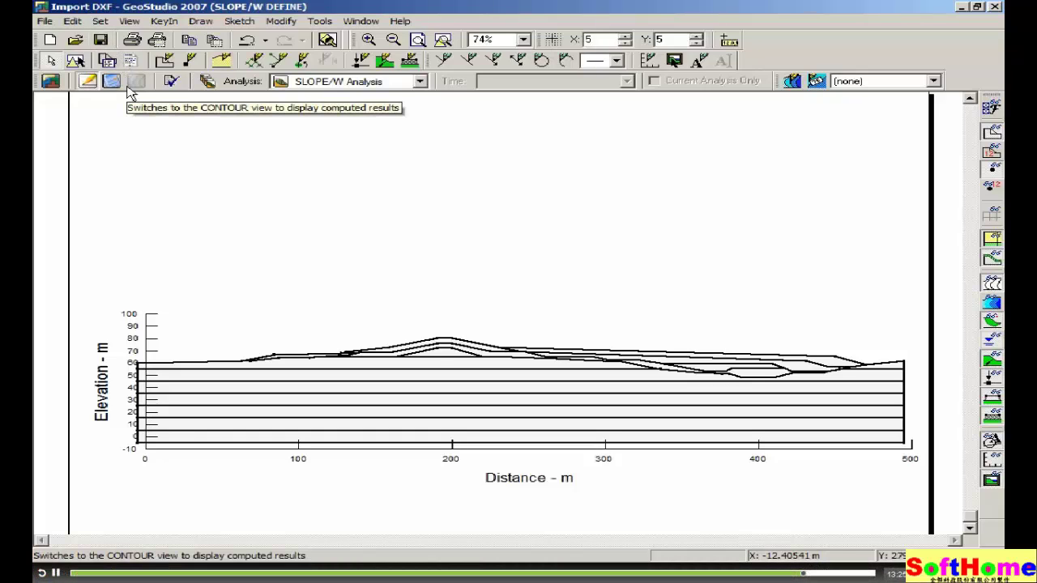
{"action": "key", "text": "alt+Tab"}
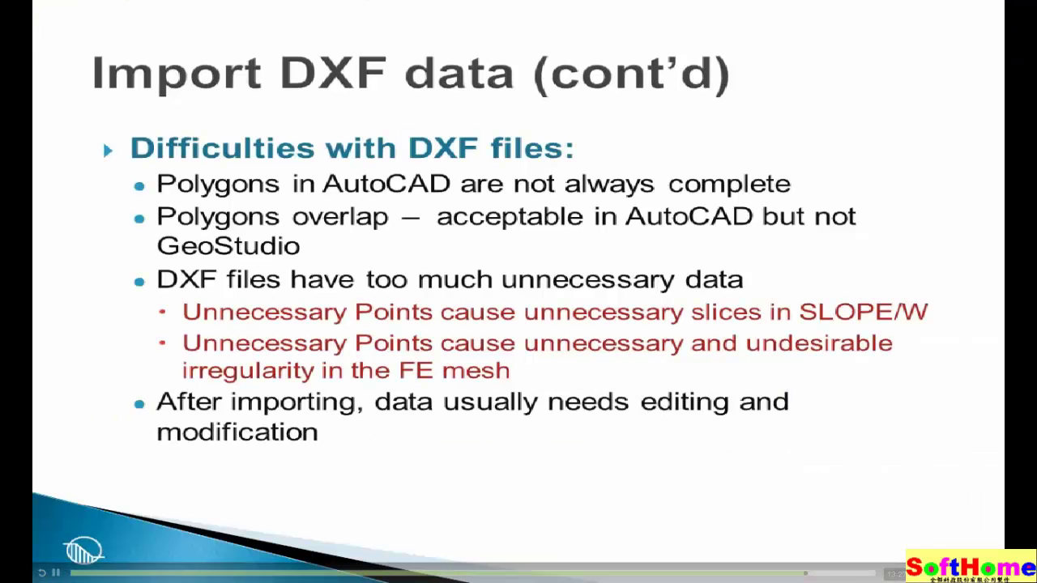